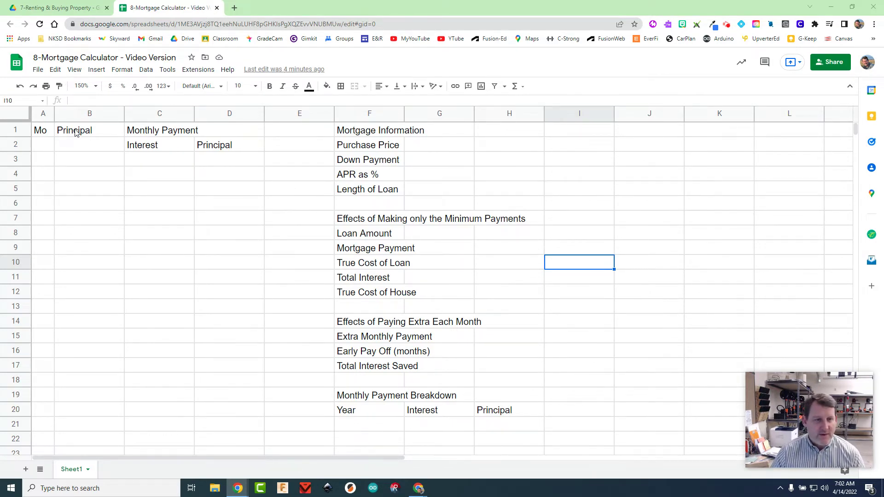
Step: Merge cells A1 and A2 holding the Mo heading, and look up "merge" in the help search to apply Merge all cells
{"action": "left_click_drag", "start_coordinate": [46, 132], "coordinate": [44, 142]}
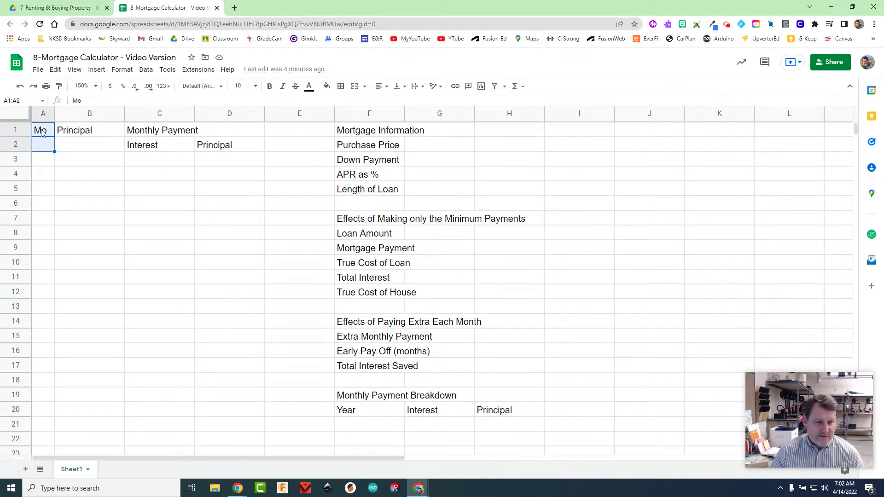
{"action": "left_click", "coordinate": [354, 87]}
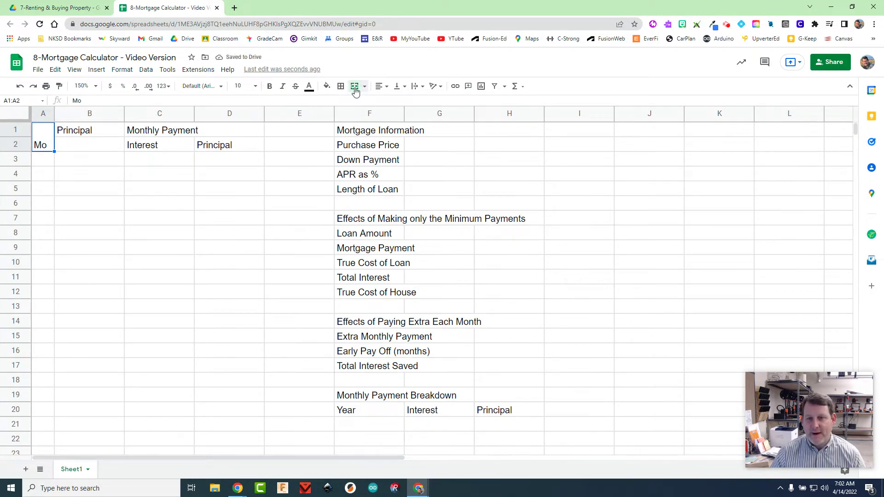
{"action": "left_click", "coordinate": [228, 70]}
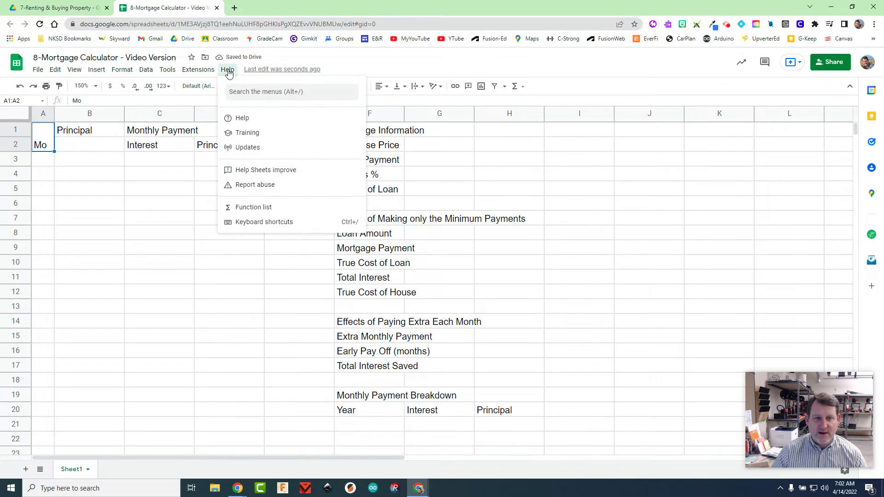
{"action": "type", "text": "merge"}
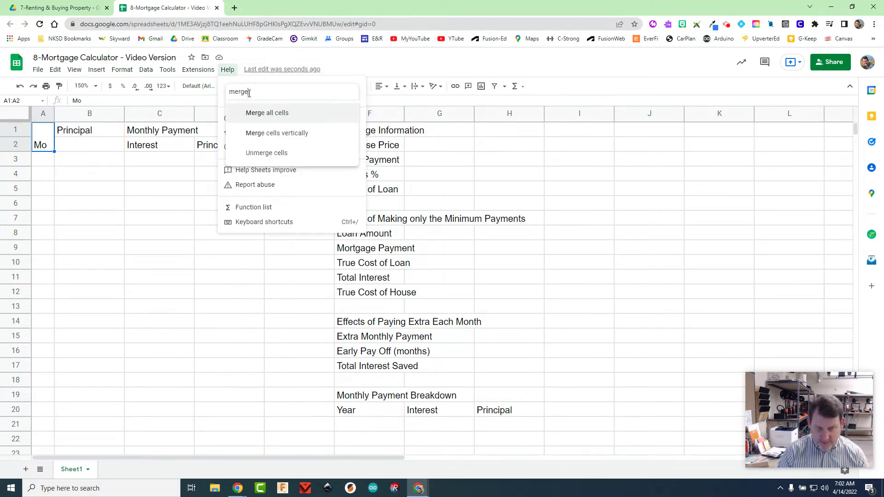
{"action": "left_click", "coordinate": [263, 118]}
Step: Merge cells B1 and B2 holding the Principal heading
{"action": "left_click", "coordinate": [90, 132]}
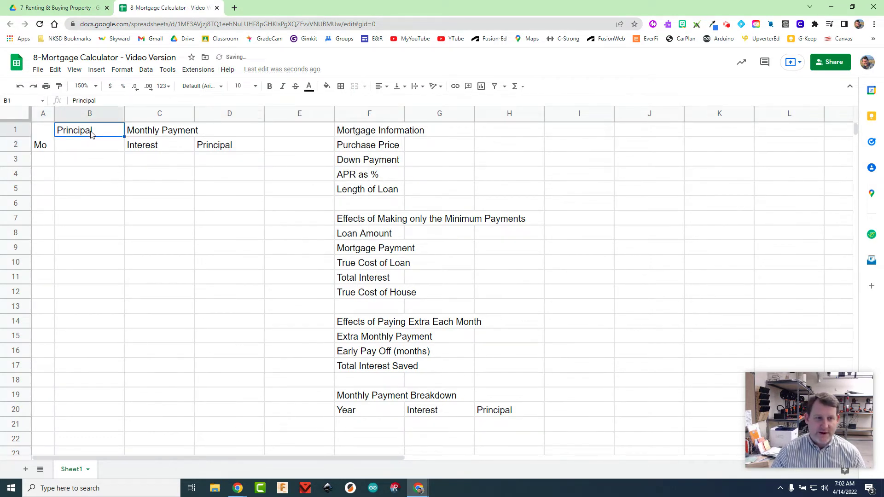
{"action": "left_click", "coordinate": [89, 144], "text": "shift"}
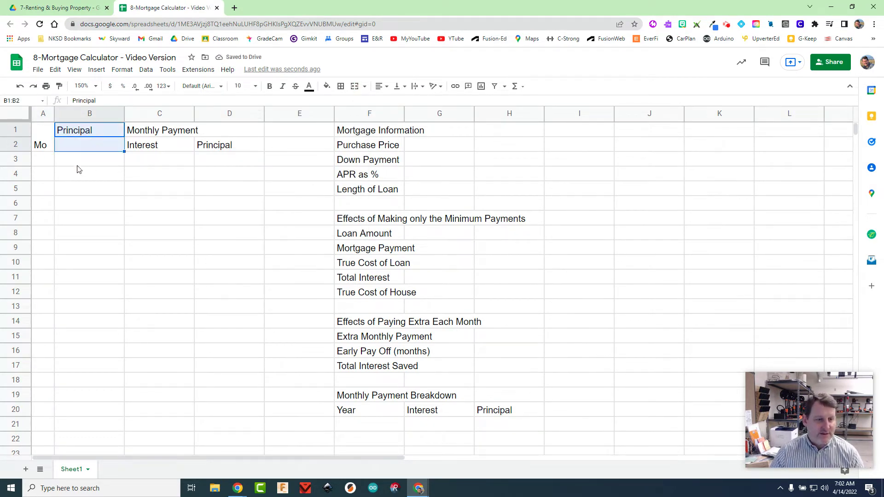
{"action": "left_click", "coordinate": [353, 84]}
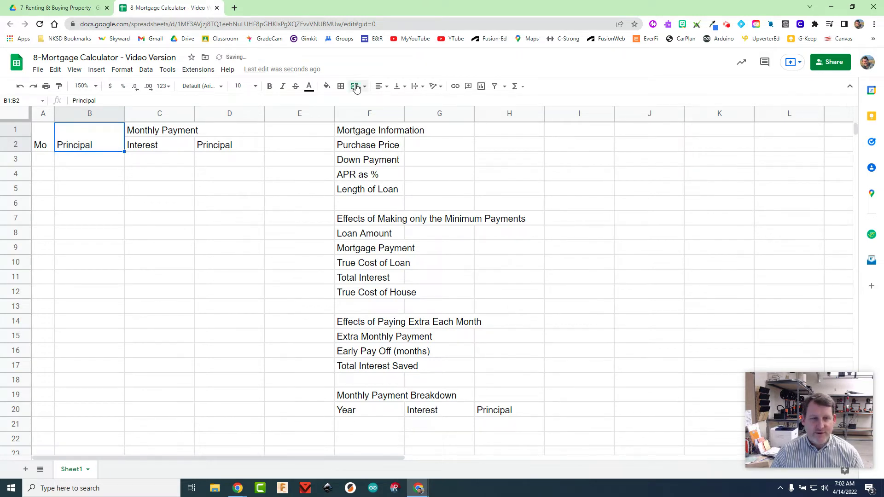
Step: Make the payment table headings in A1:D2 bold
{"action": "left_click_drag", "start_coordinate": [51, 133], "coordinate": [222, 134]}
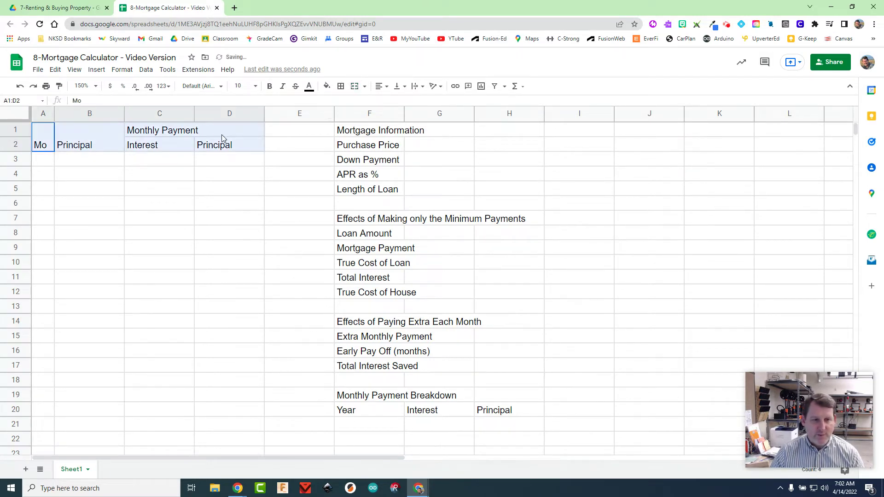
{"action": "key", "text": "ctrl+b"}
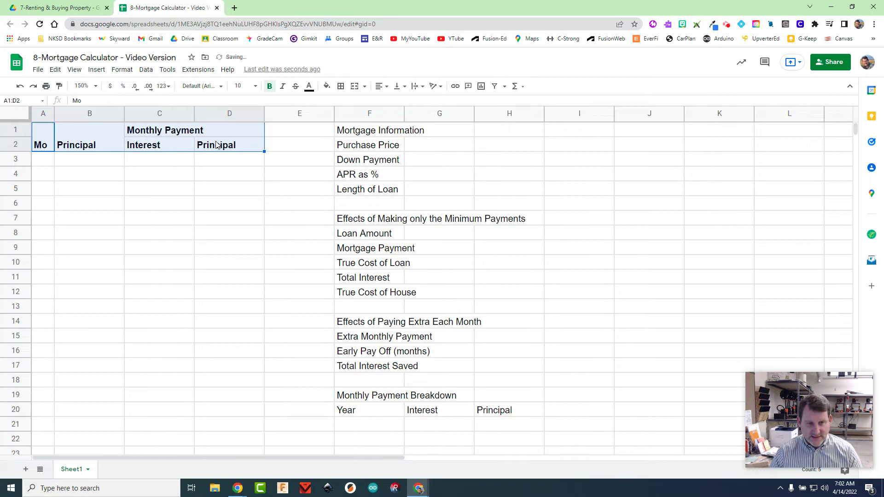
{"action": "left_click", "coordinate": [230, 175]}
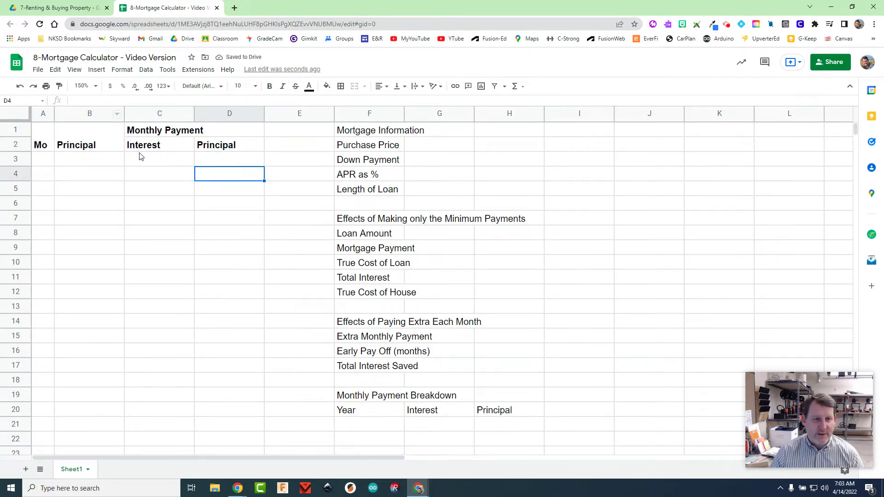
Step: Center the headings in C1:D2 and the merged Mo and Principal headings in A1:B2 horizontally
{"action": "left_click_drag", "start_coordinate": [157, 134], "coordinate": [218, 143]}
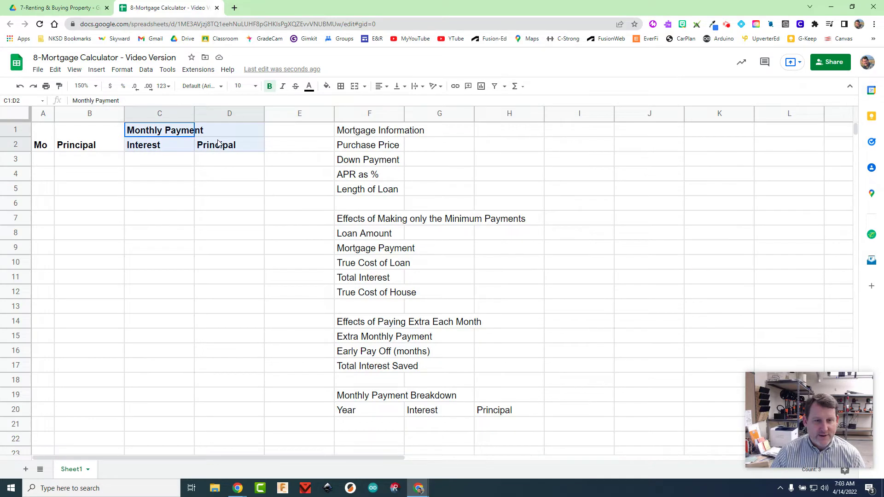
{"action": "left_click", "coordinate": [381, 86]}
{"action": "left_click", "coordinate": [392, 102]}
{"action": "left_click_drag", "start_coordinate": [42, 131], "coordinate": [92, 146]}
{"action": "left_click", "coordinate": [378, 86]}
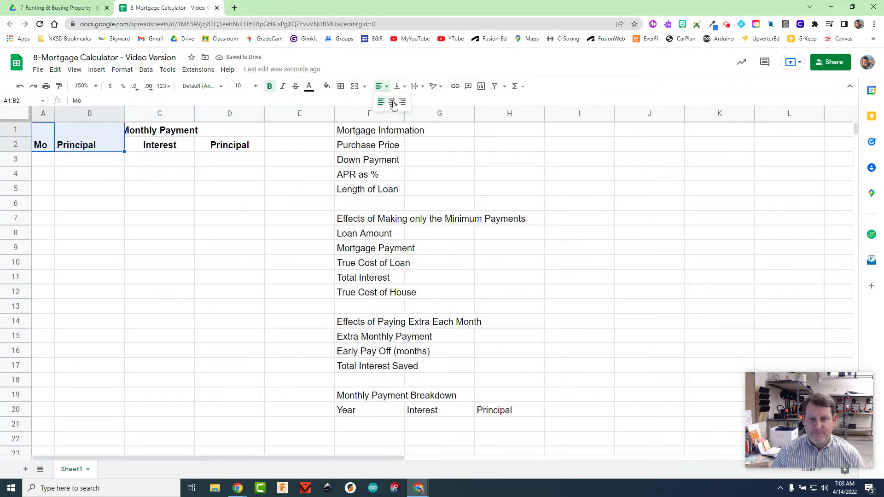
{"action": "left_click", "coordinate": [391, 102]}
{"action": "left_click", "coordinate": [237, 151]}
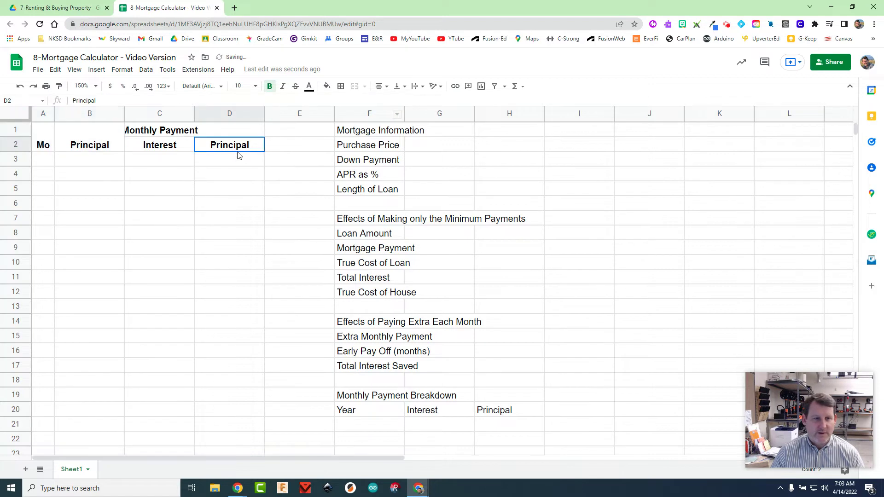
Step: Merge F1:G1 across the Mortgage Information heading and make it bold
{"action": "left_click", "coordinate": [375, 132]}
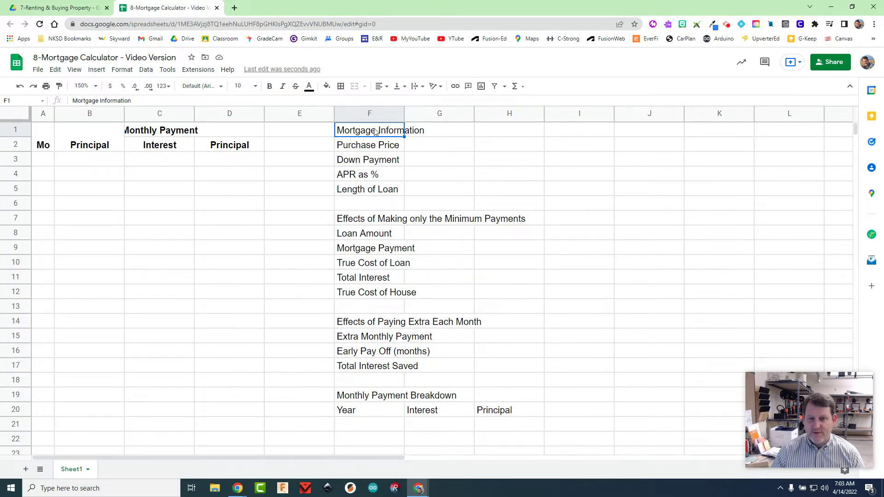
{"action": "left_click_drag", "start_coordinate": [367, 131], "coordinate": [436, 130]}
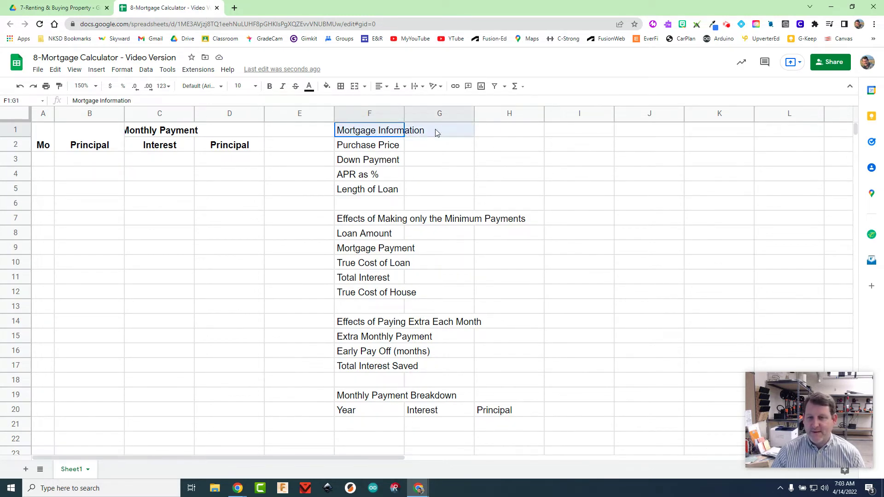
{"action": "left_click", "coordinate": [355, 88]}
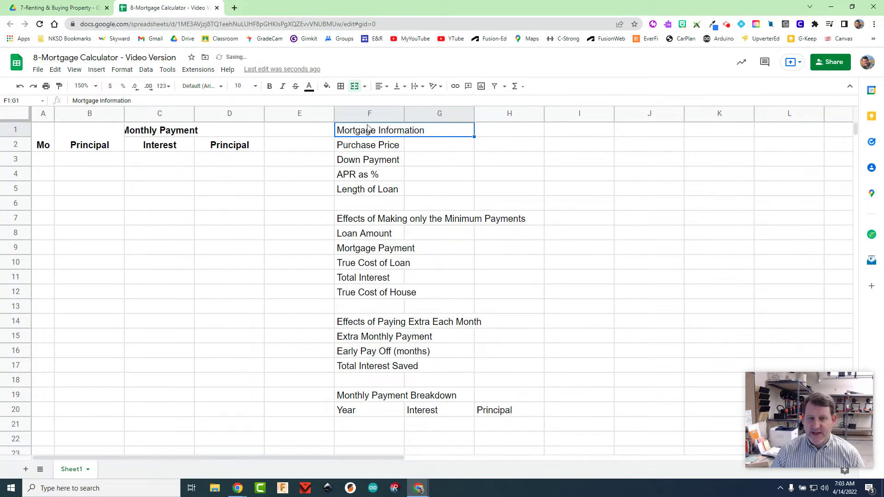
{"action": "key", "text": "ctrl+b"}
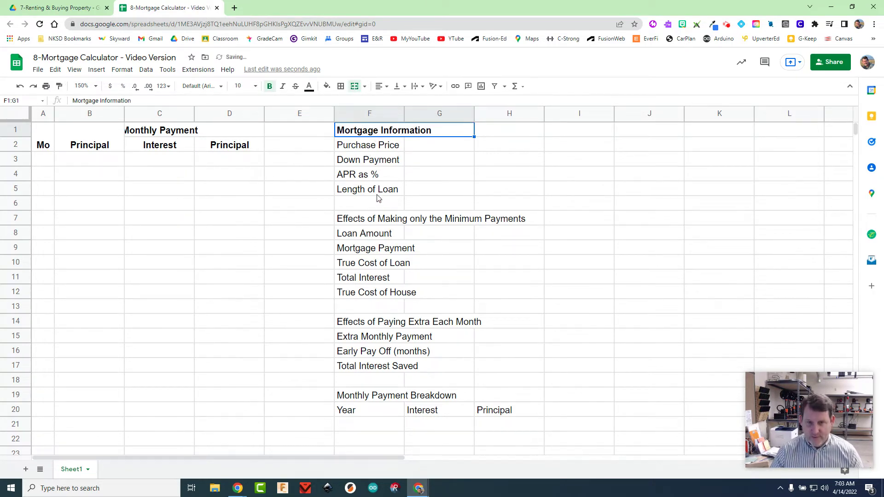
Step: Merge F7:G7 across the Effects of Making only the Minimum Payments heading and make it bold
{"action": "left_click", "coordinate": [366, 220]}
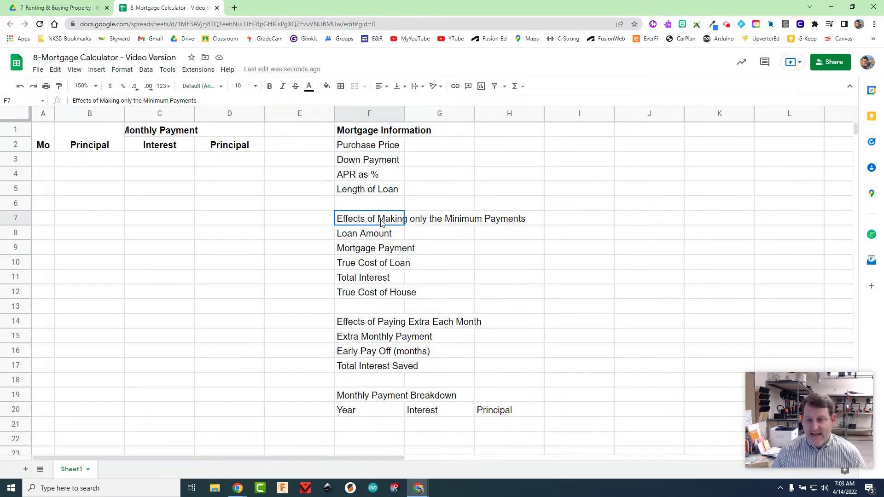
{"action": "left_click_drag", "start_coordinate": [362, 223], "coordinate": [456, 220]}
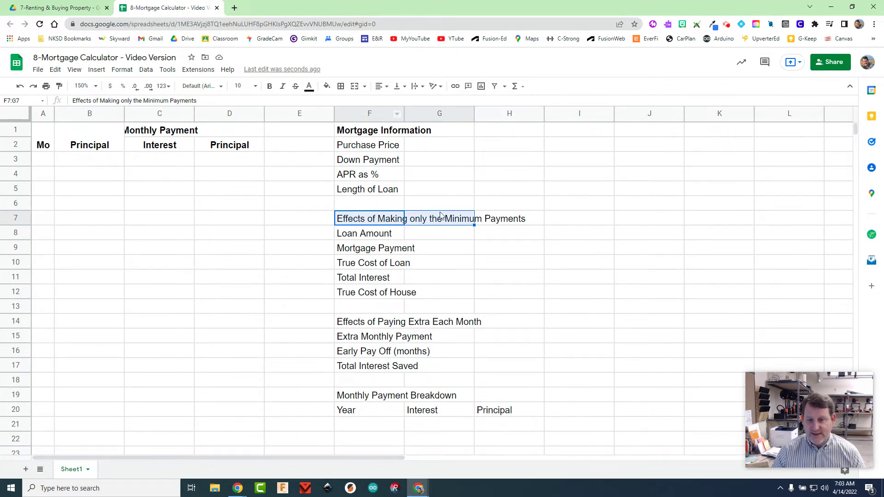
{"action": "left_click", "coordinate": [355, 86]}
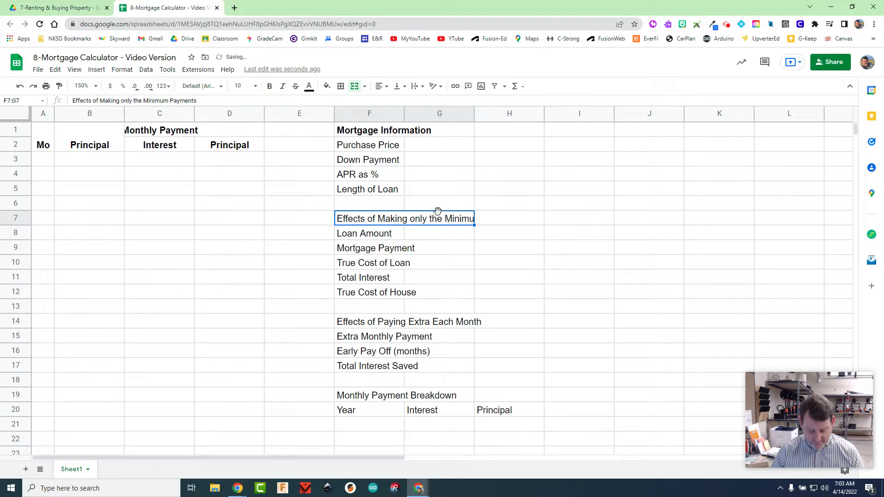
{"action": "key", "text": "ctrl+b"}
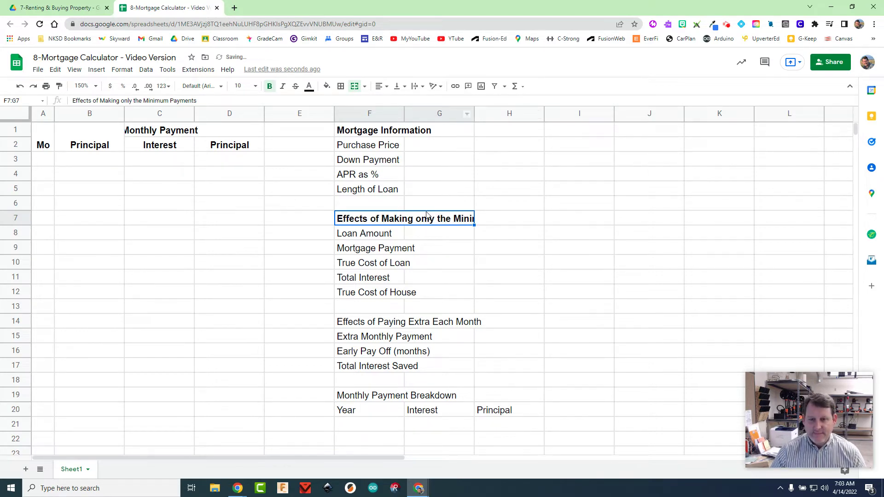
{"action": "left_click", "coordinate": [423, 229]}
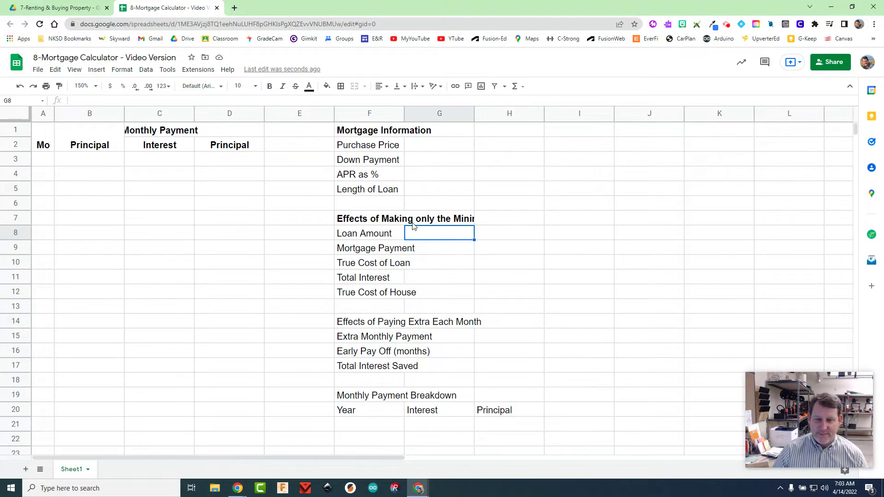
{"action": "left_click", "coordinate": [374, 236]}
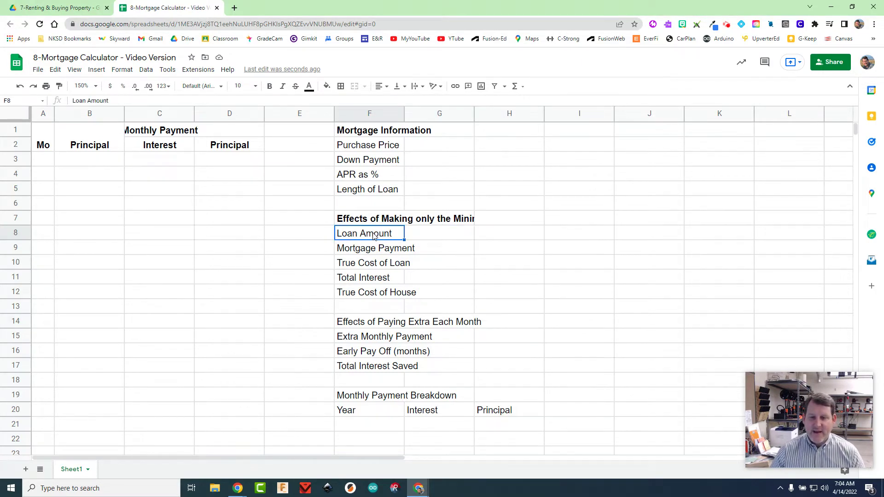
{"action": "left_click", "coordinate": [420, 235]}
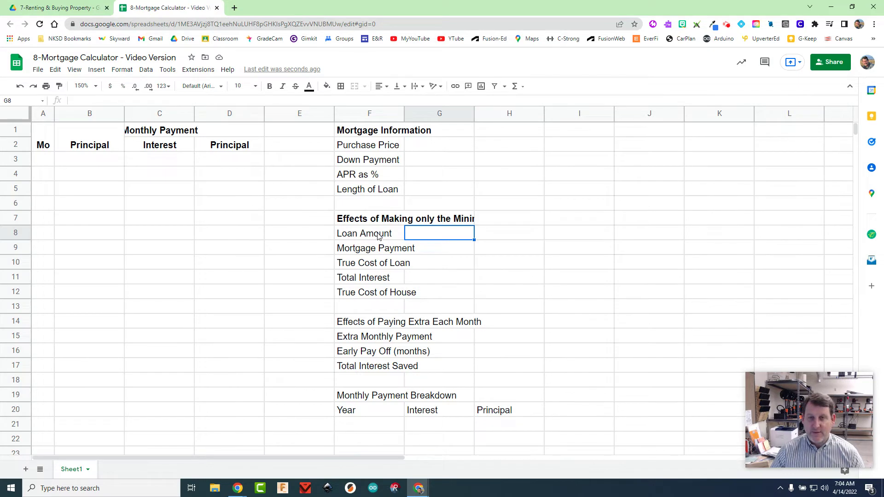
{"action": "left_click", "coordinate": [379, 249]}
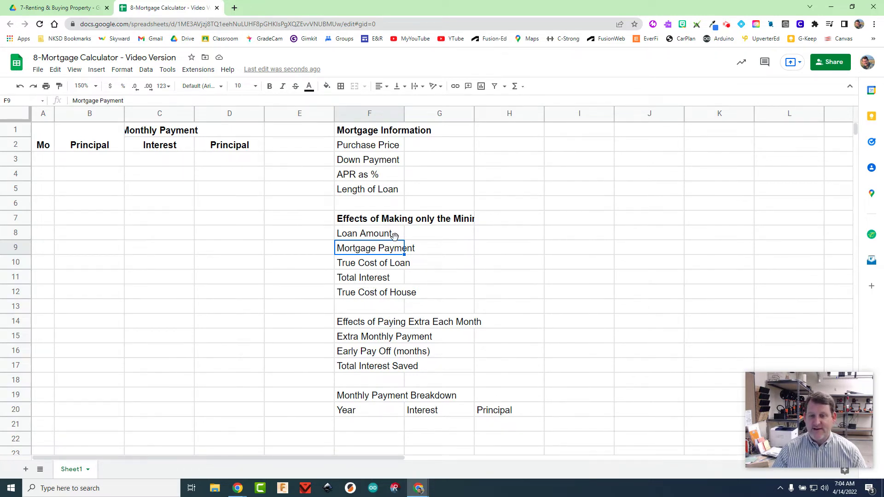
Step: Merge F14:G14 across the Effects of Paying Extra Each Month heading and make it bold
{"action": "left_click_drag", "start_coordinate": [355, 322], "coordinate": [413, 325]}
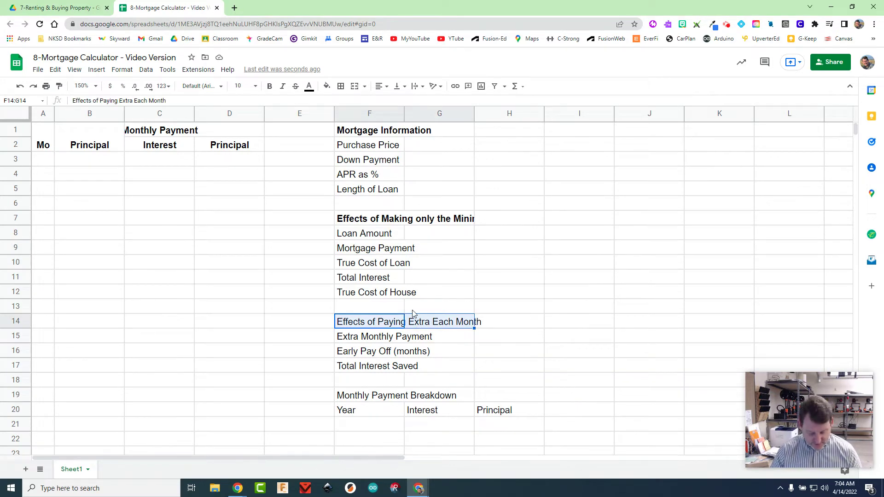
{"action": "left_click", "coordinate": [355, 86]}
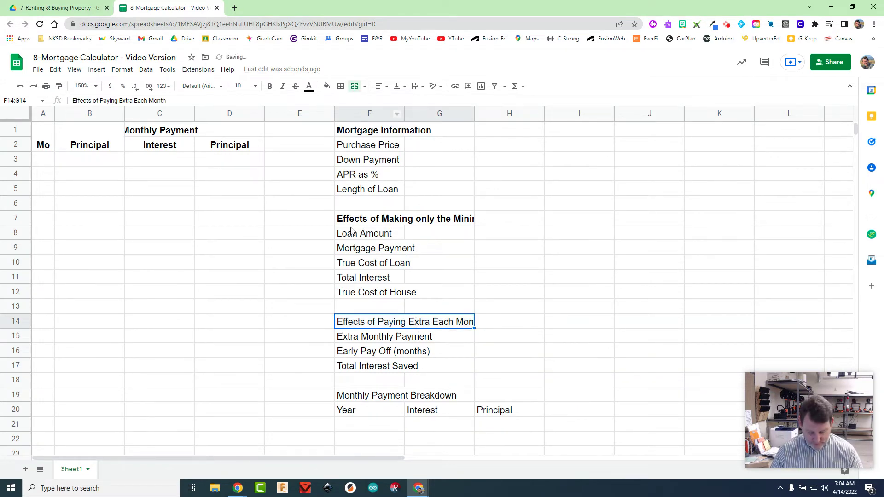
{"action": "key", "text": "ctrl+b"}
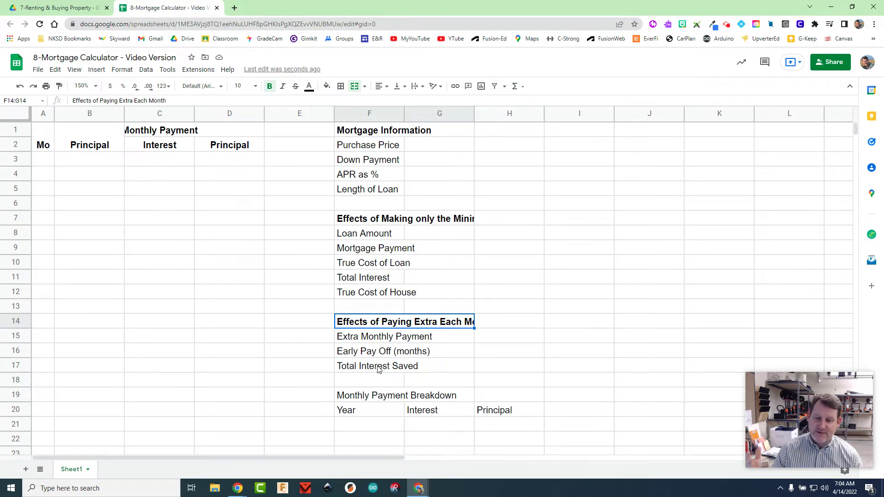
Step: Merge F19:H19 across the Monthly Payment Breakdown heading and make it bold
{"action": "left_click", "coordinate": [382, 397]}
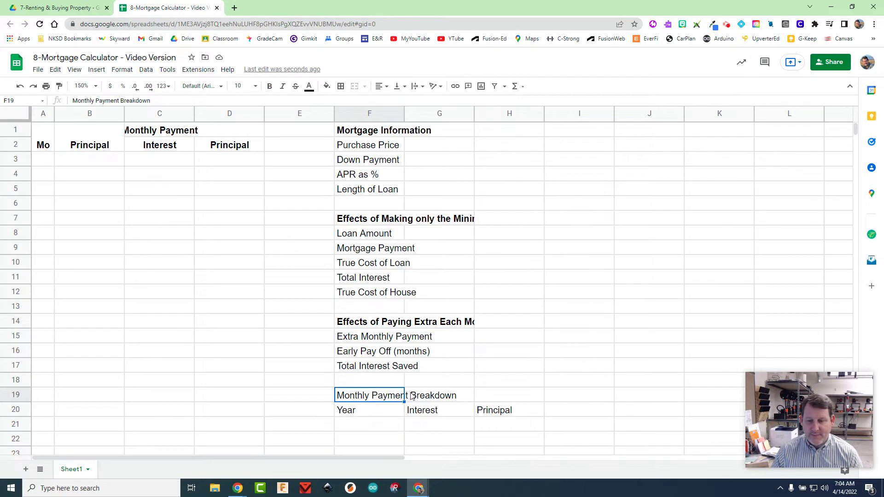
{"action": "left_click_drag", "start_coordinate": [378, 398], "coordinate": [493, 395]}
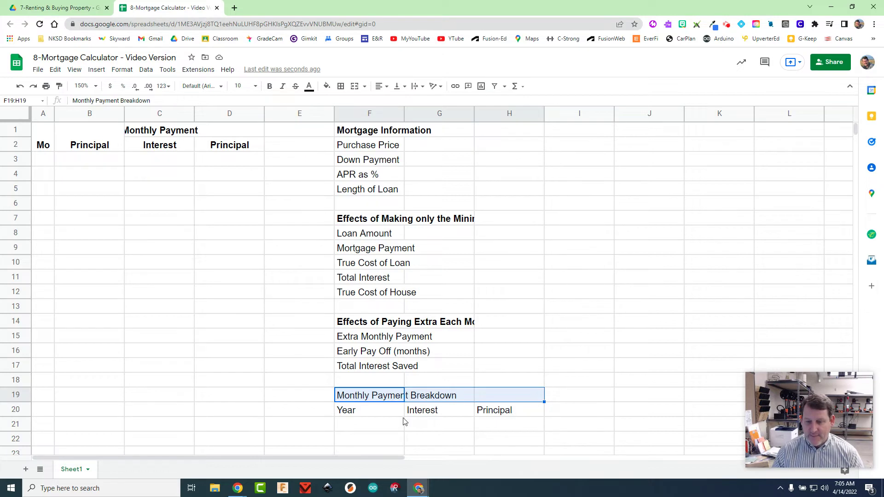
{"action": "left_click_drag", "start_coordinate": [405, 402], "coordinate": [529, 396]}
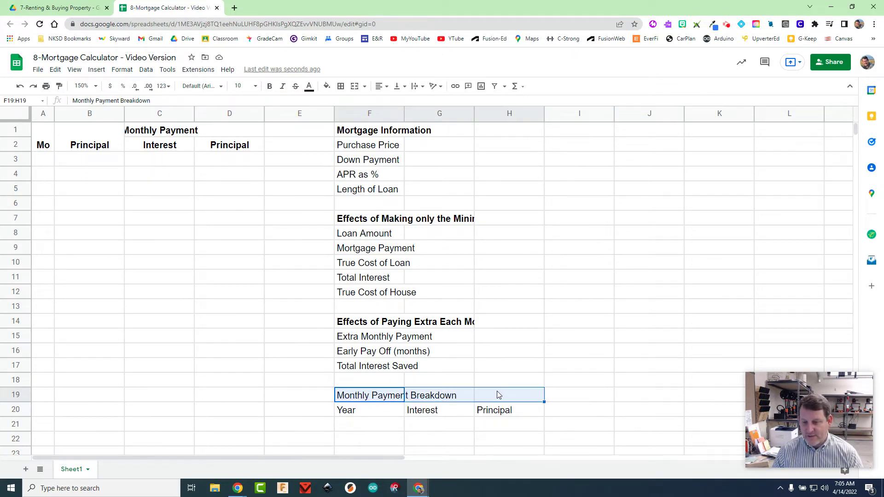
{"action": "left_click", "coordinate": [356, 87]}
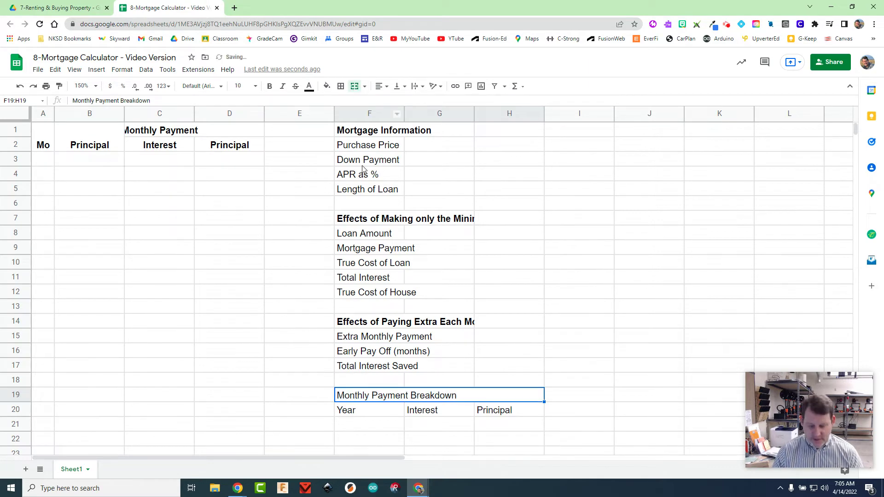
{"action": "key", "text": "ctrl+b"}
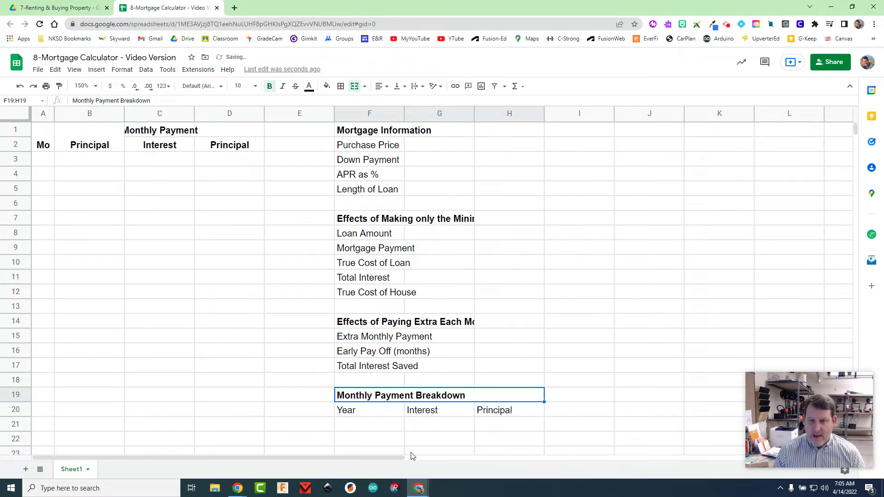
Step: Fill the merged Monthly Payment Breakdown heading in row 19 with light orange
{"action": "left_click", "coordinate": [327, 86]}
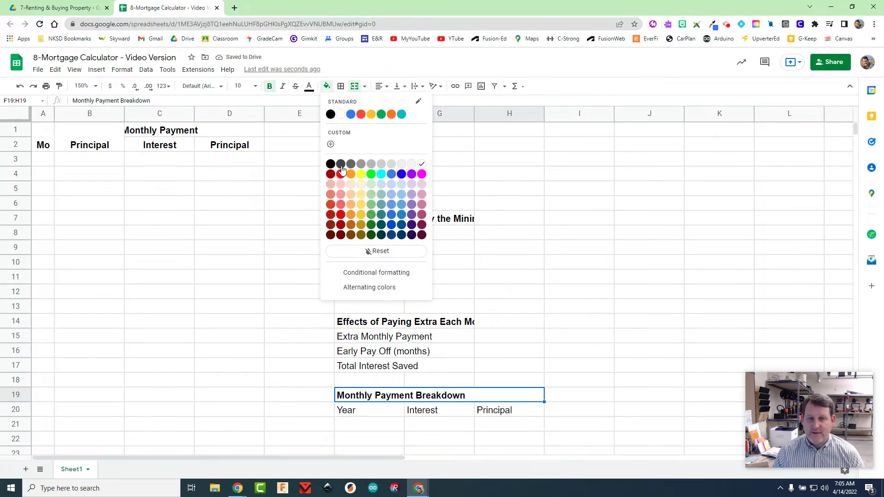
{"action": "left_click", "coordinate": [351, 187]}
Step: Fill the merged Effects of Paying Extra Each Month heading in row 14 with light cyan
{"action": "left_click", "coordinate": [375, 319]}
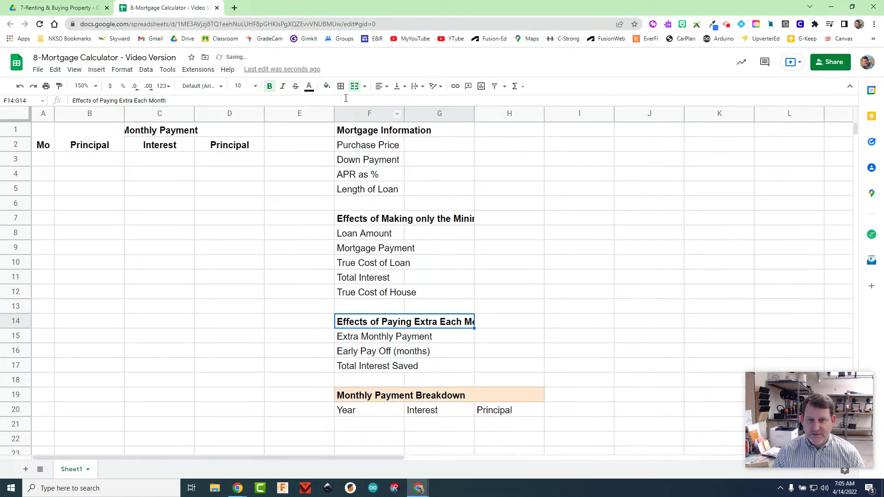
{"action": "left_click", "coordinate": [327, 86]}
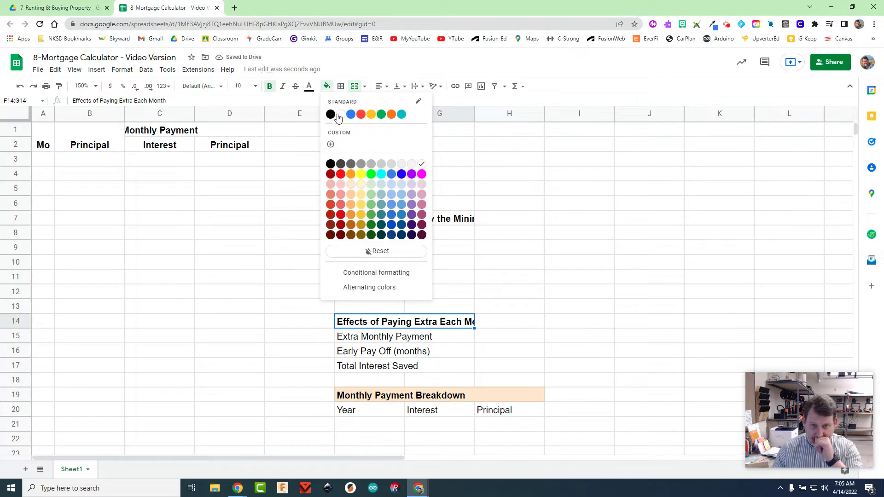
{"action": "left_click", "coordinate": [382, 184]}
Step: Fill the merged Effects of Making only the Minimum Payments heading in row 7 with light green
{"action": "left_click", "coordinate": [367, 225]}
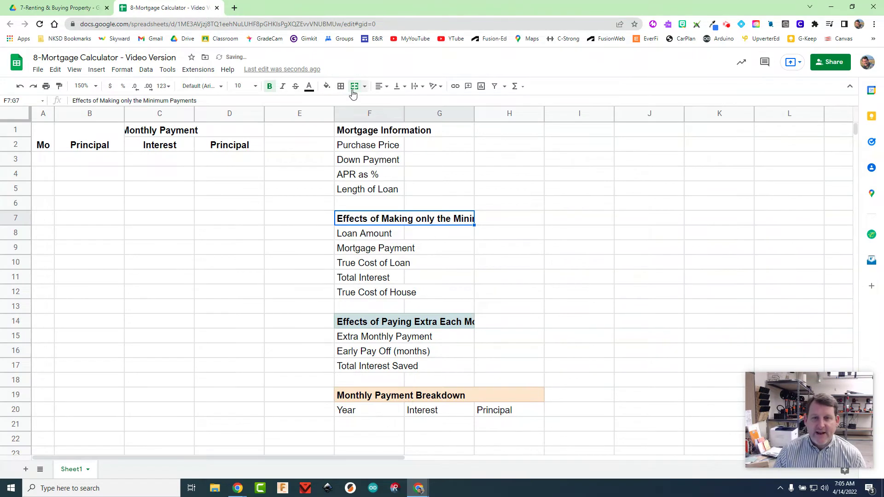
{"action": "left_click", "coordinate": [327, 86]}
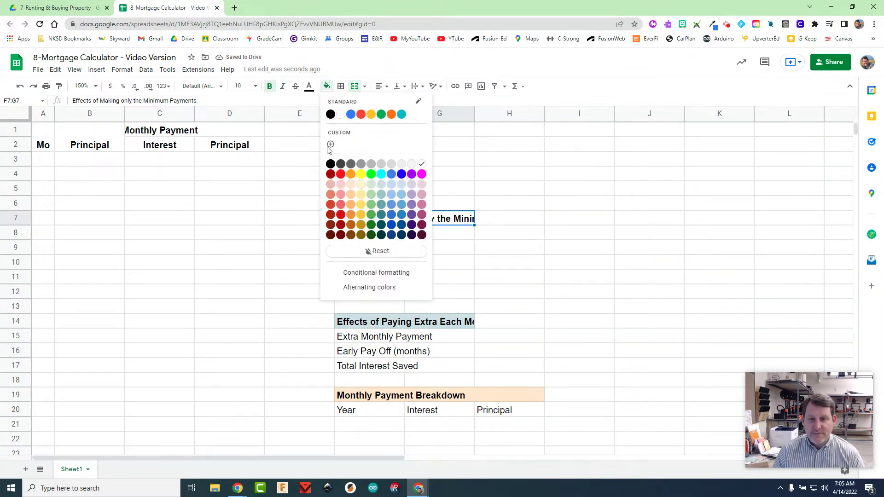
{"action": "left_click", "coordinate": [371, 185]}
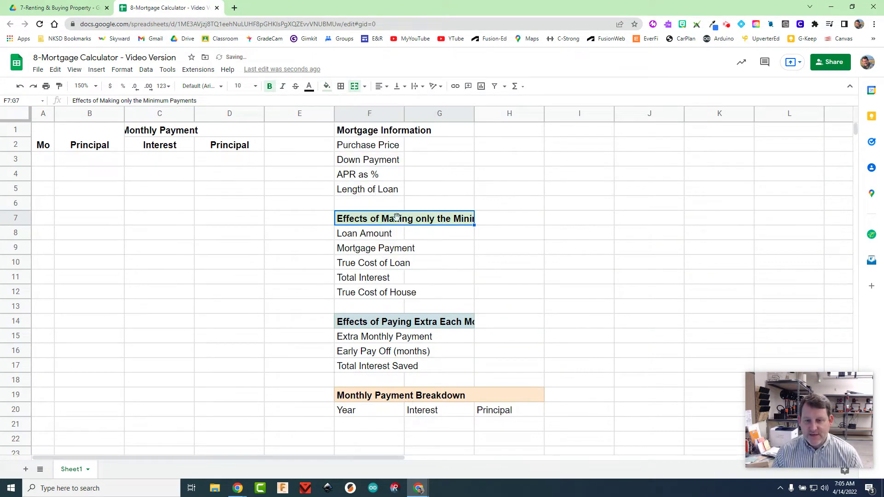
Step: Fill the merged Mortgage Information heading in row 1 with light purple
{"action": "left_click", "coordinate": [370, 136]}
{"action": "left_click", "coordinate": [328, 86]}
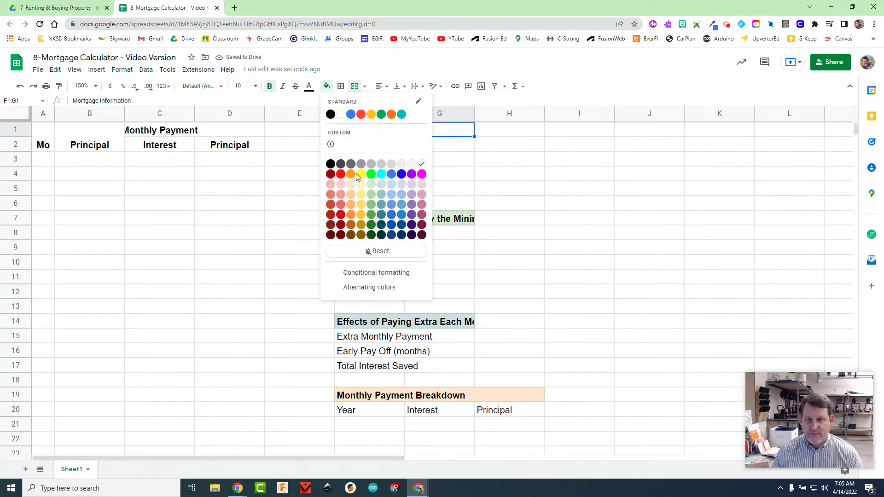
{"action": "left_click", "coordinate": [415, 186]}
{"action": "left_click", "coordinate": [441, 161]}
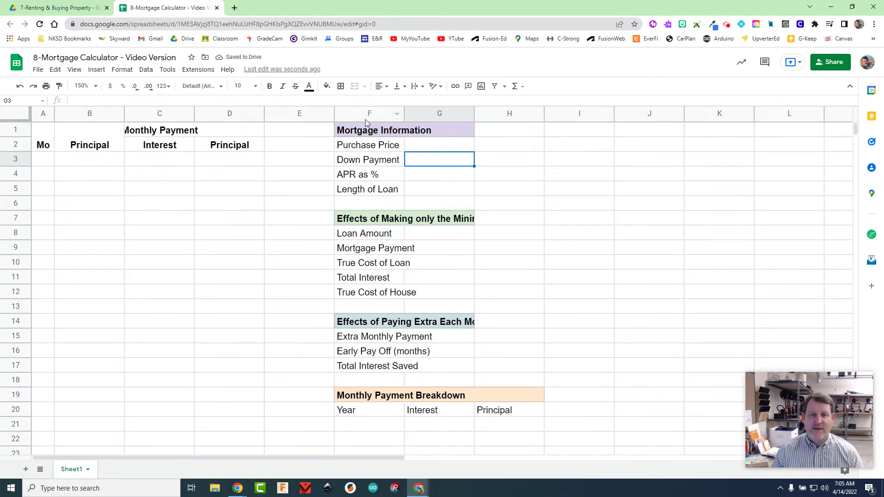
Step: Try a bright purple fill on the Mortgage Information heading
{"action": "left_click", "coordinate": [441, 133]}
{"action": "left_click", "coordinate": [327, 86]}
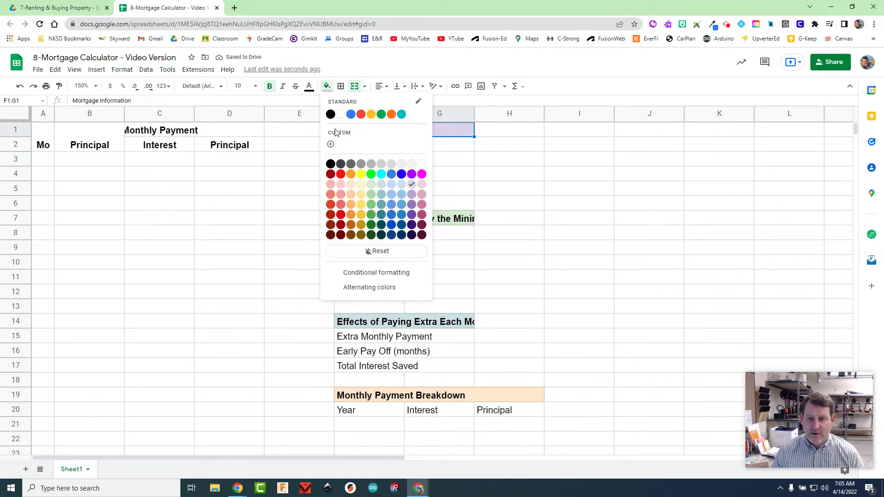
{"action": "left_click", "coordinate": [412, 174]}
{"action": "left_click", "coordinate": [450, 150]}
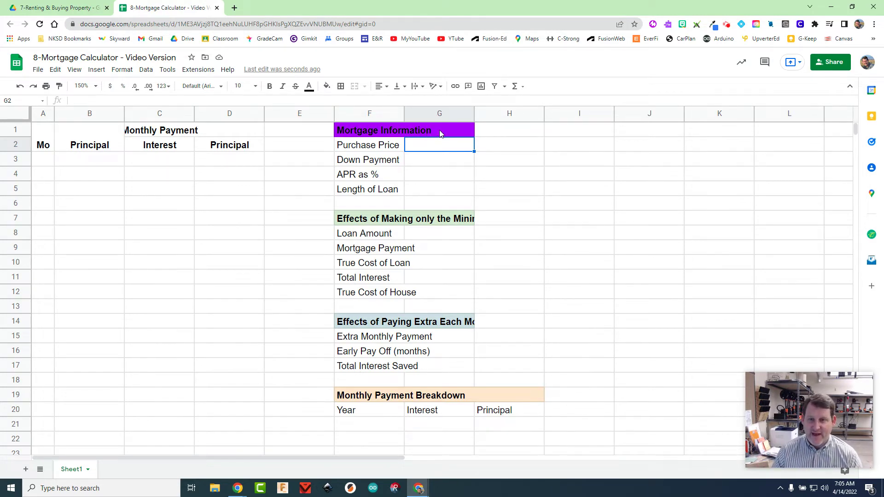
Step: Change the Mortgage Information heading's fill back to light purple
{"action": "left_click", "coordinate": [435, 130]}
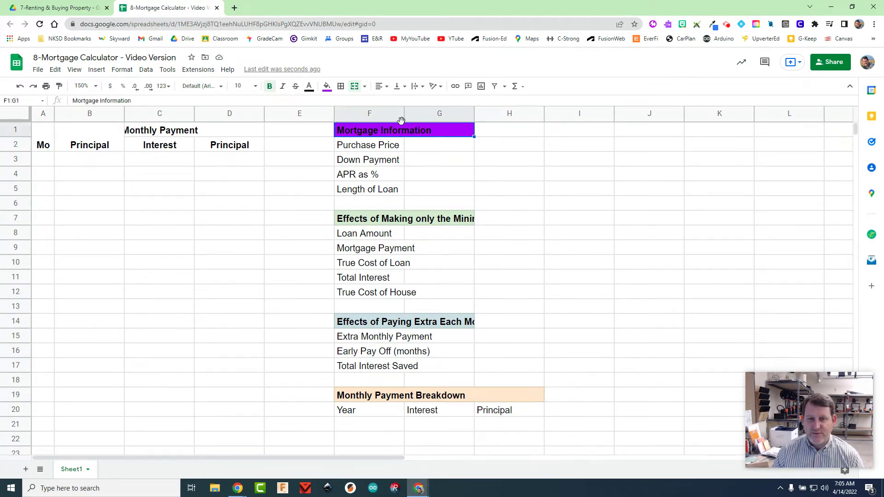
{"action": "left_click", "coordinate": [326, 86]}
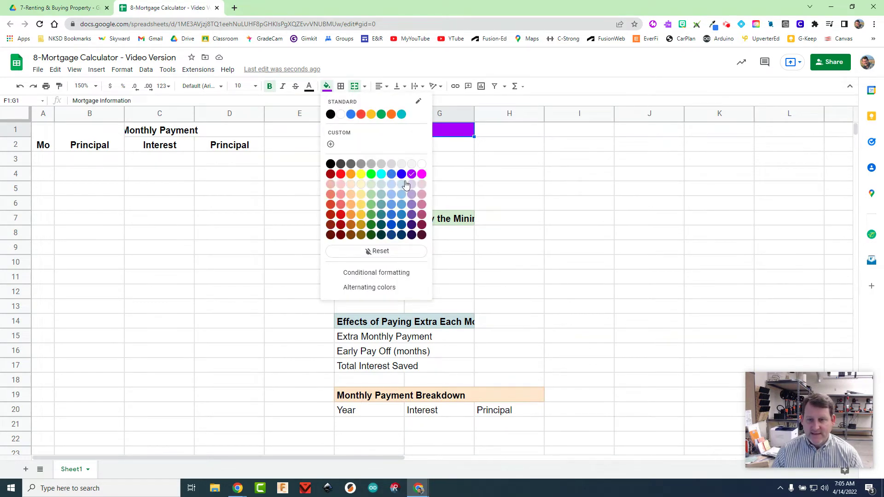
{"action": "left_click", "coordinate": [412, 184]}
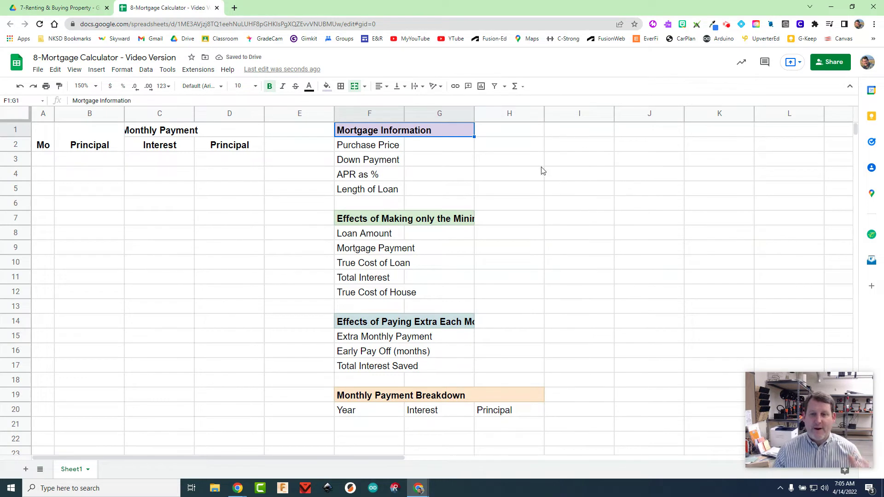
{"action": "left_click", "coordinate": [466, 149]}
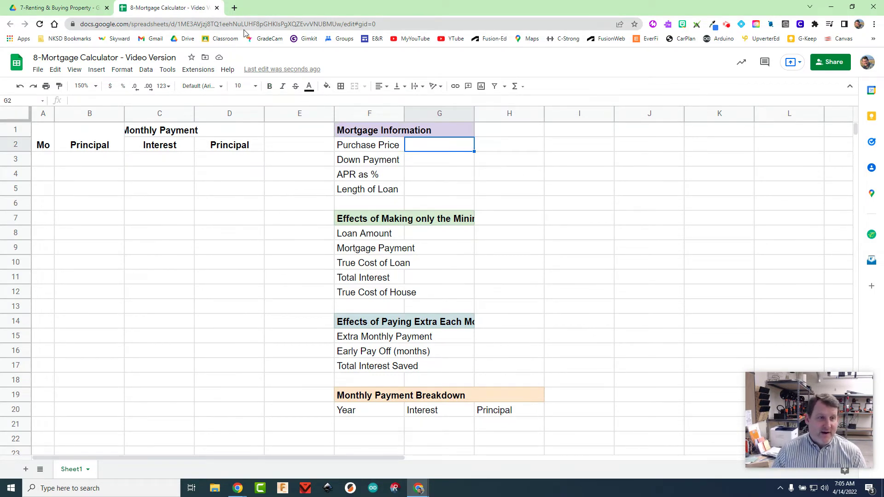
Step: Enter 1 as the first month in A3 and the formula =A3+1 in A4
{"action": "left_click", "coordinate": [45, 163]}
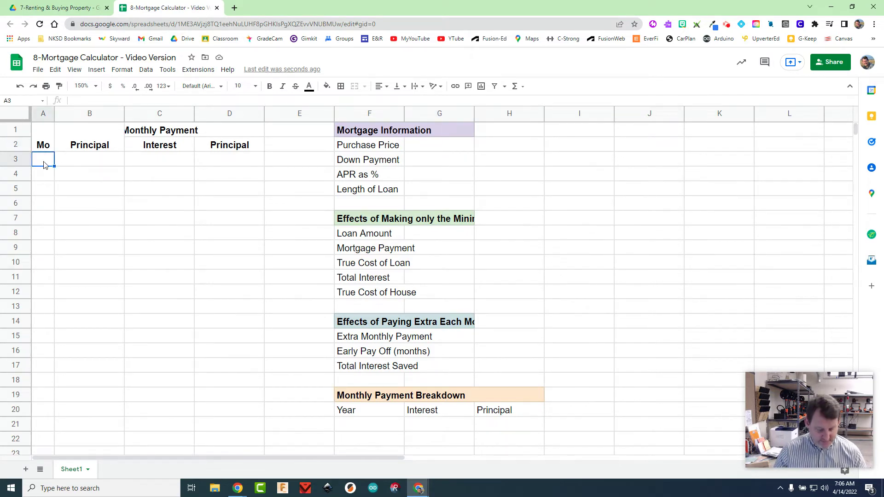
{"action": "type", "text": "1"}
{"action": "left_click", "coordinate": [43, 176]}
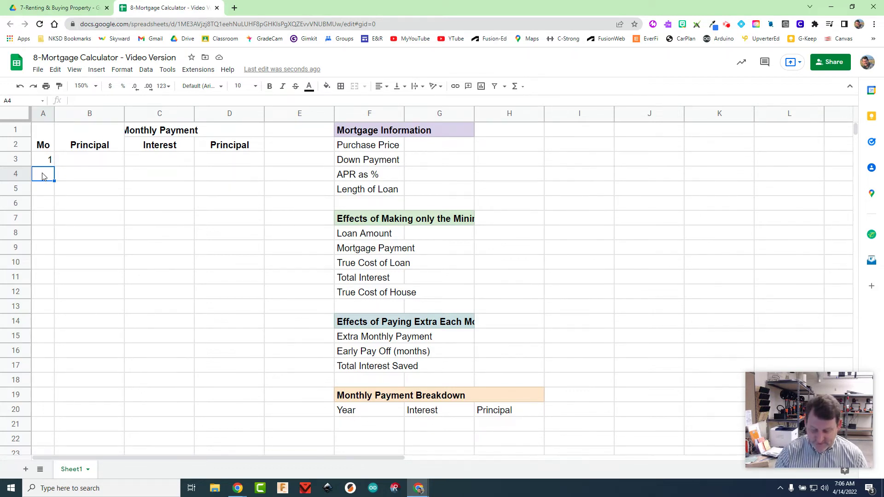
{"action": "type", "text": "="}
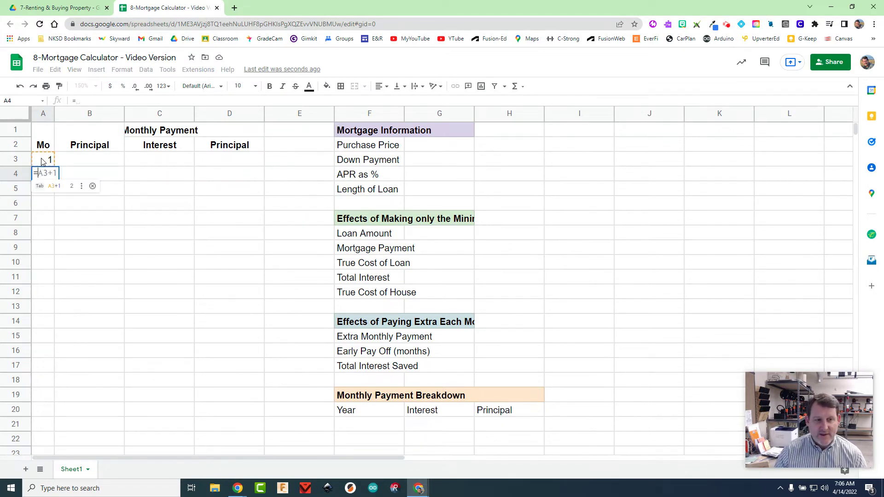
{"action": "left_click", "coordinate": [42, 161]}
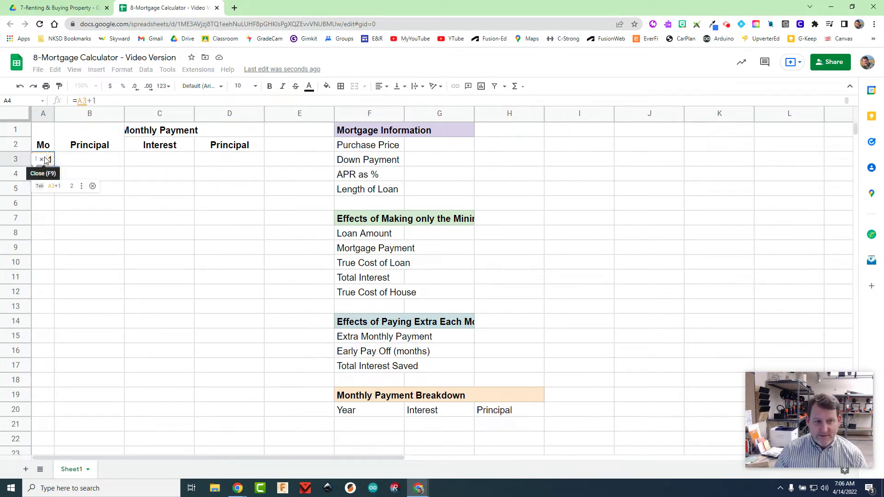
{"action": "left_click", "coordinate": [44, 159]}
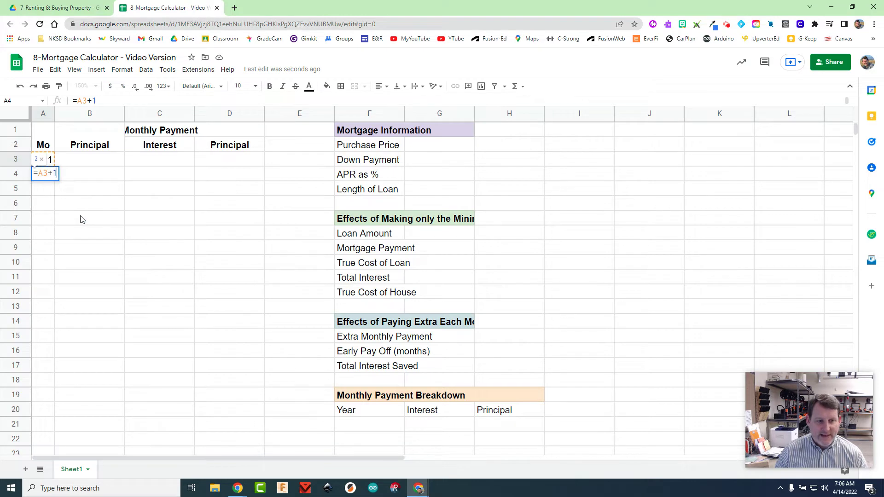
{"action": "key", "text": "Return"}
{"action": "left_click", "coordinate": [52, 177]}
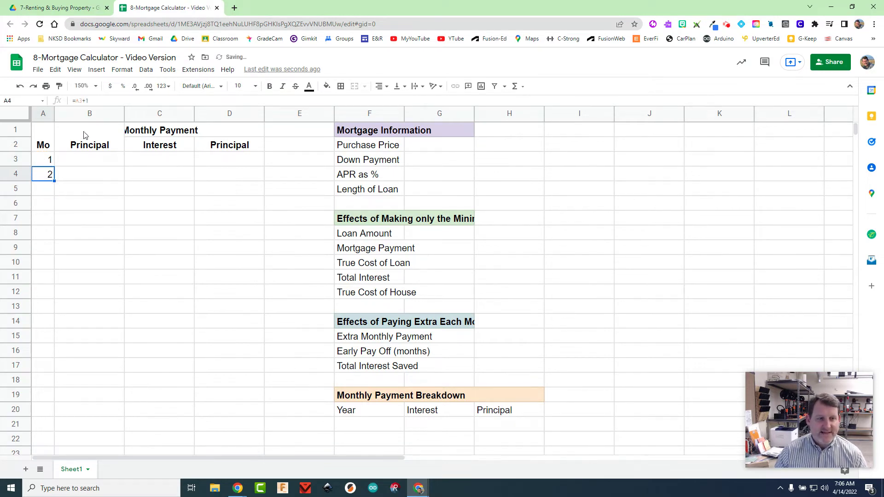
Step: Test the month formula by setting A3 to 7, and restore A3 to 1
{"action": "left_click", "coordinate": [45, 159]}
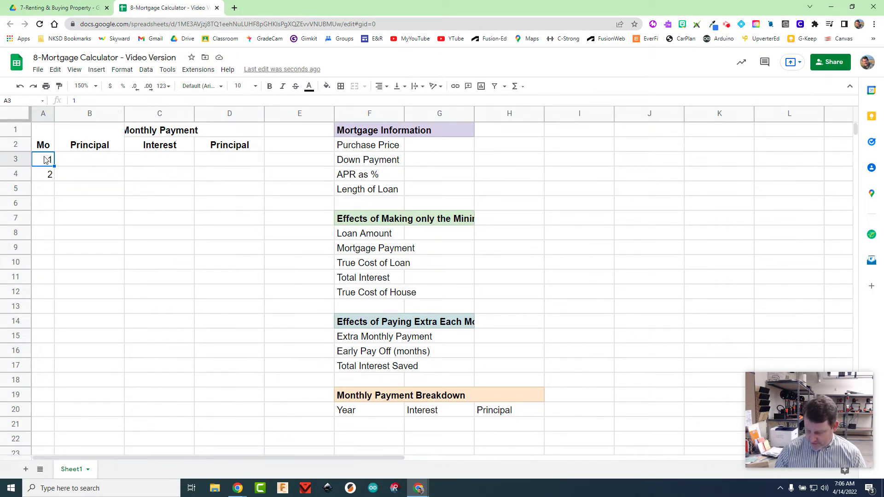
{"action": "type", "text": "7"}
{"action": "key", "text": "Return"}
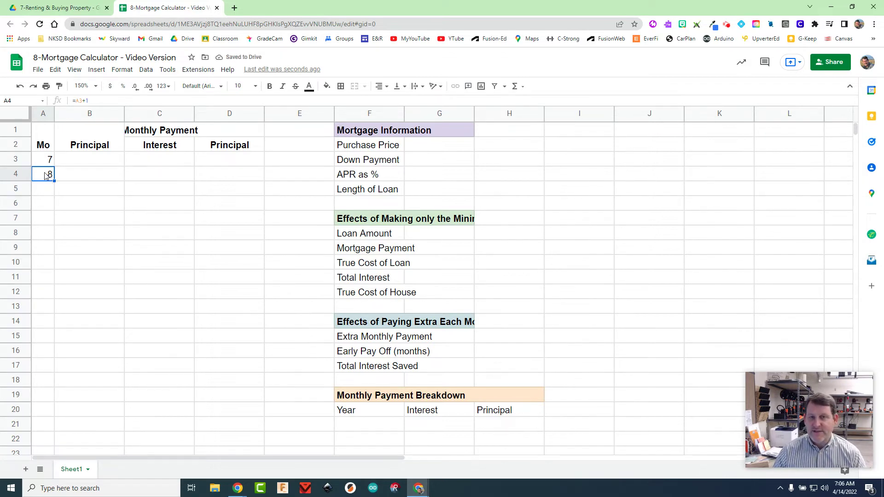
{"action": "left_click", "coordinate": [41, 159]}
{"action": "type", "text": "1`"}
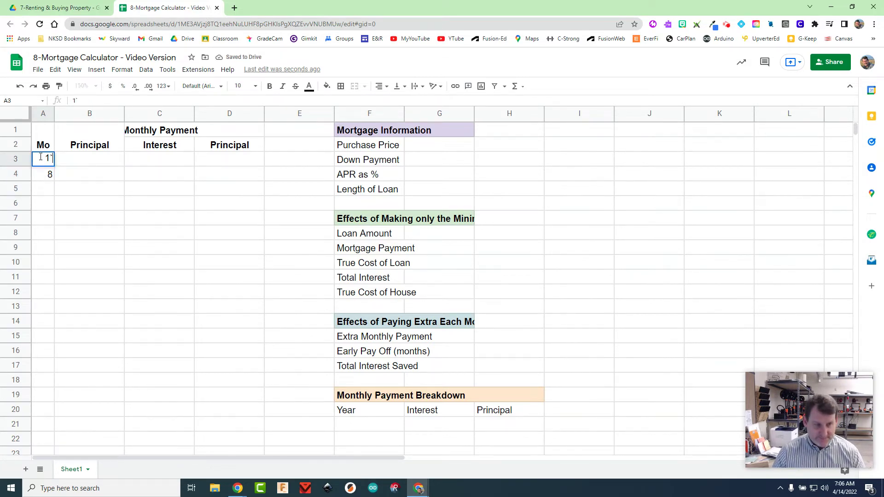
{"action": "key", "text": "Return"}
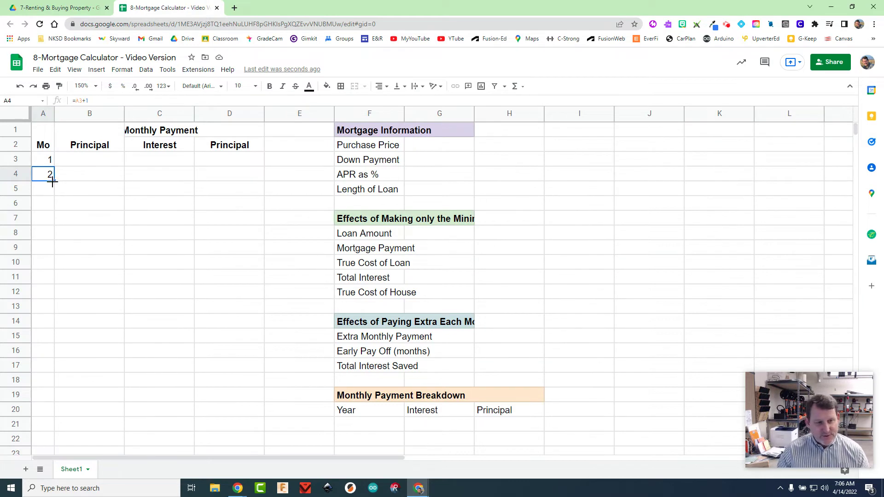
Step: Copy the month formula from A4 down the Mo column through A364
{"action": "left_click_drag", "start_coordinate": [54, 181], "coordinate": [55, 373]}
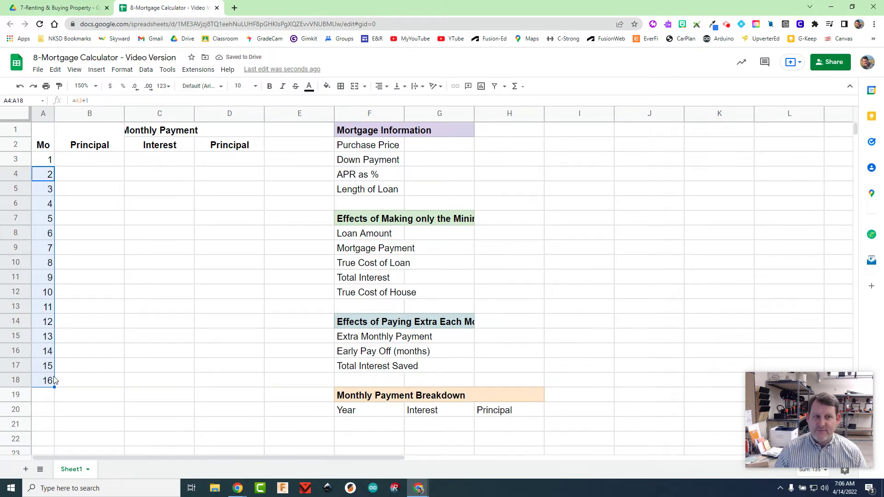
{"action": "left_click", "coordinate": [41, 385]}
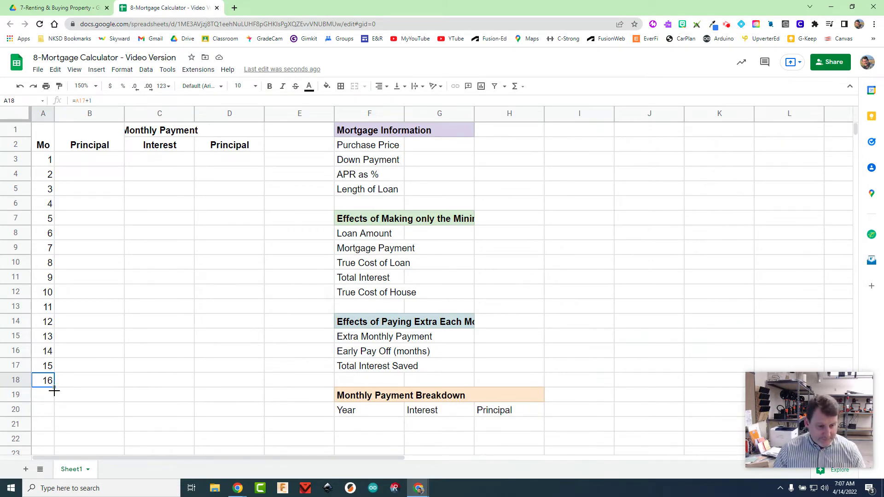
{"action": "left_click_drag", "start_coordinate": [54, 387], "coordinate": [44, 338]}
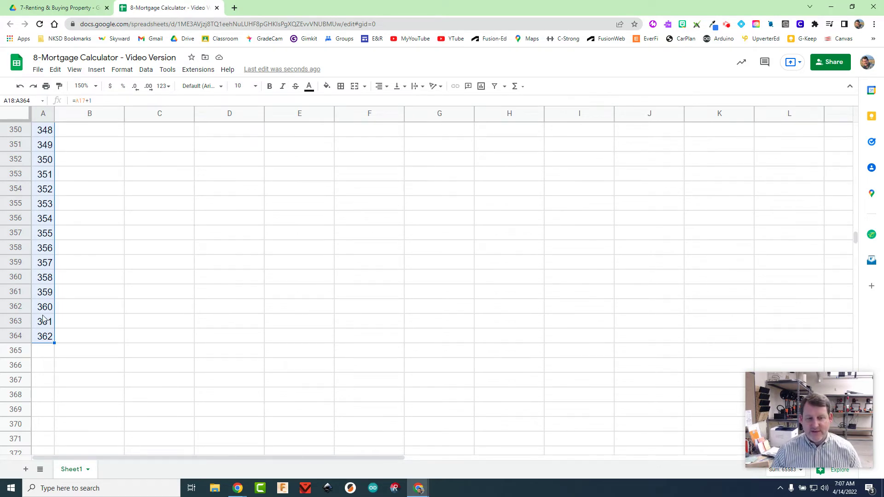
{"action": "left_click_drag", "start_coordinate": [855, 237], "coordinate": [855, 127]}
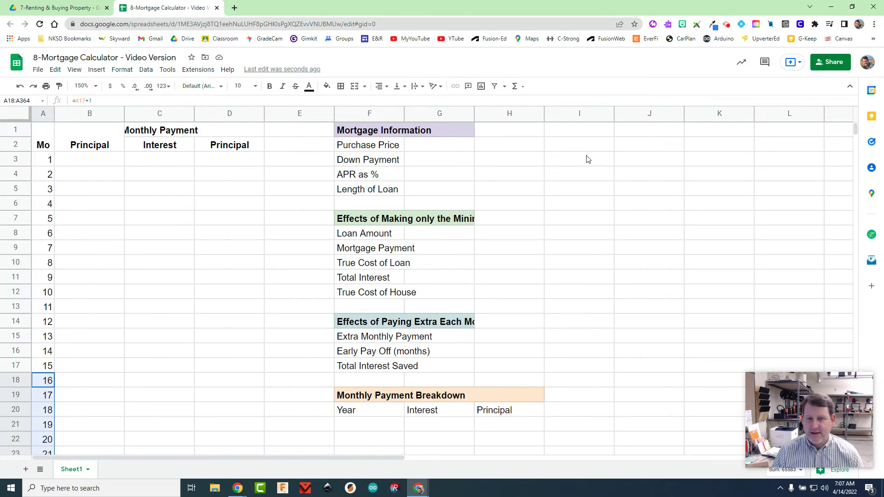
Step: Enter a purchase price of 550000 in G2
{"action": "left_click", "coordinate": [102, 161]}
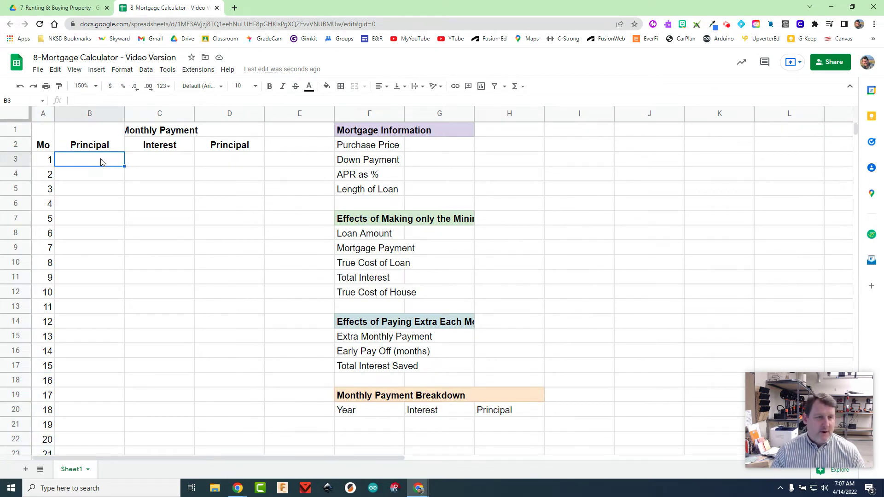
{"action": "left_click", "coordinate": [436, 146]}
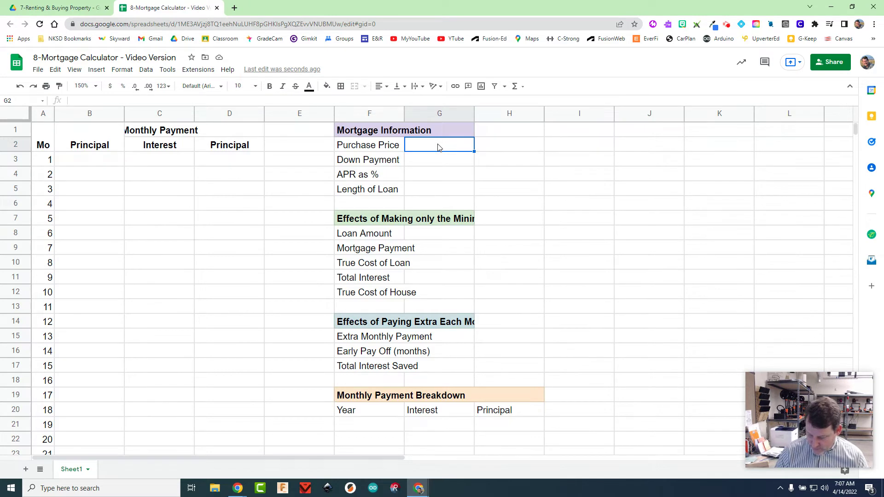
{"action": "type", "text": "5"}
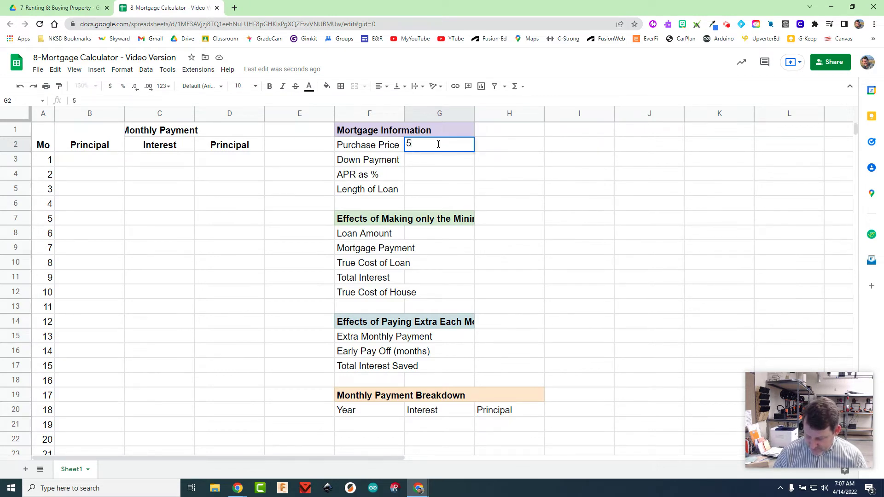
{"action": "type", "text": "50000"}
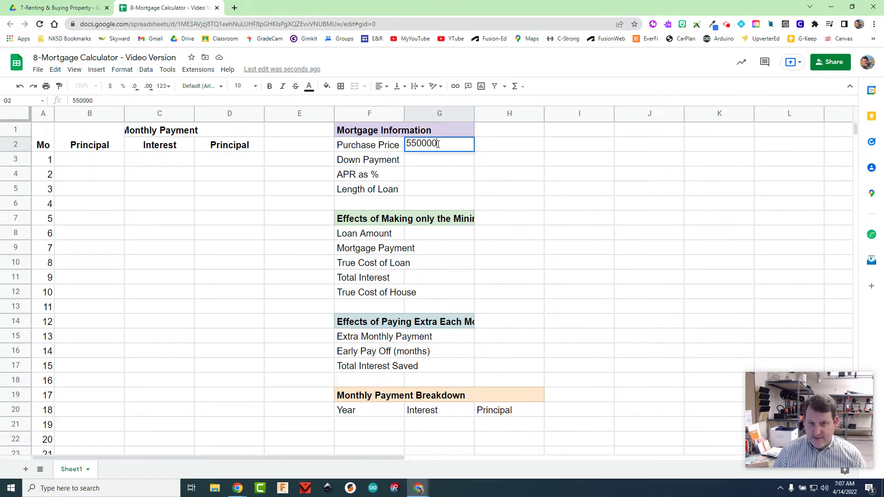
{"action": "key", "text": "Return"}
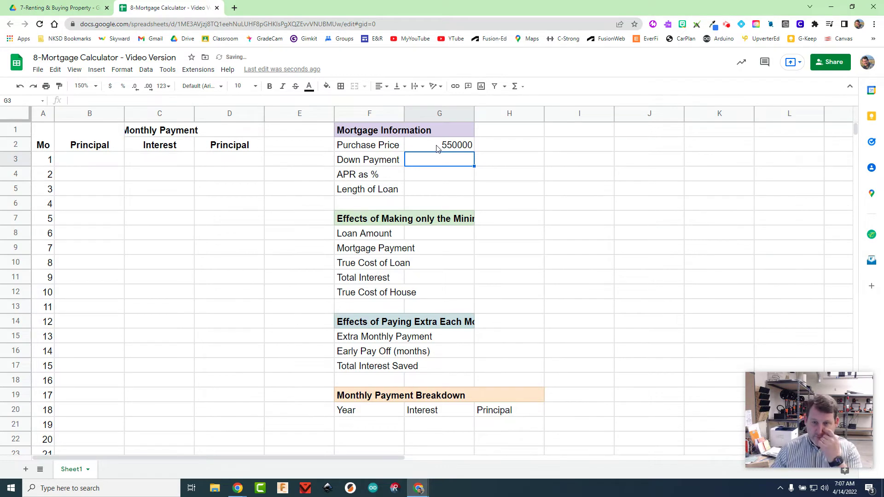
Step: Format the purchase price in G2 as currency with no decimal places
{"action": "left_click", "coordinate": [444, 148]}
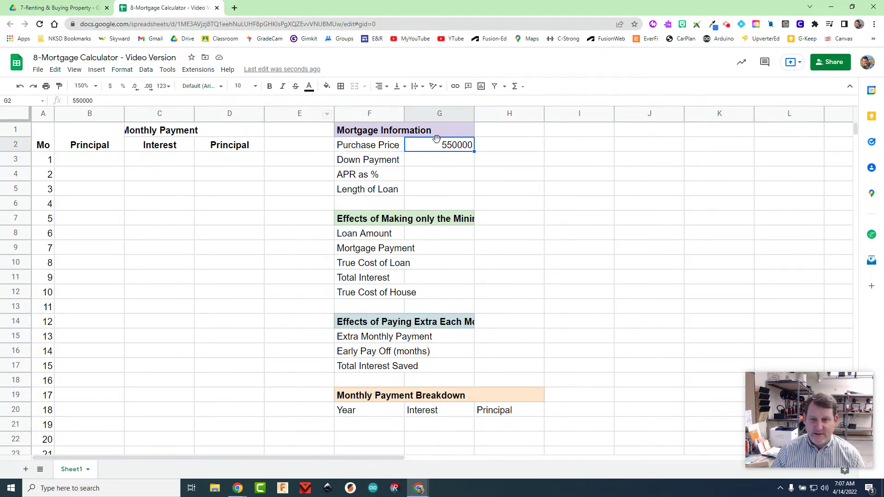
{"action": "left_click", "coordinate": [108, 87]}
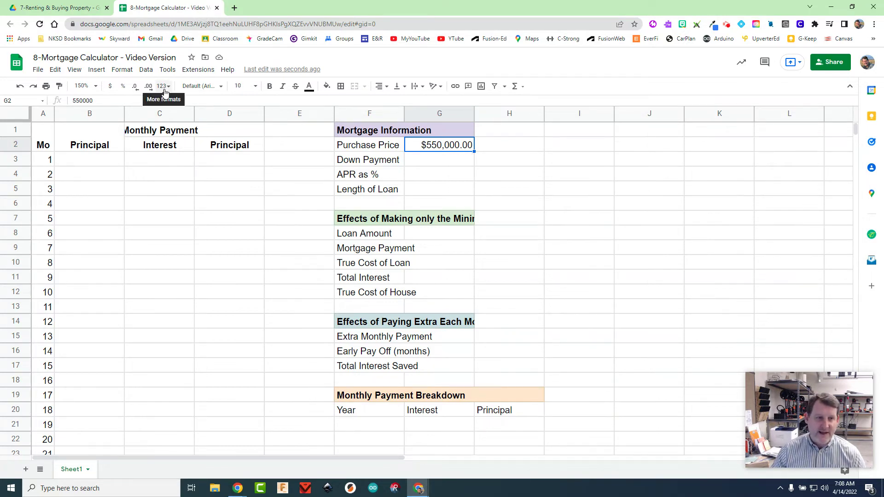
{"action": "left_click", "coordinate": [135, 88]}
{"action": "left_click", "coordinate": [136, 88]}
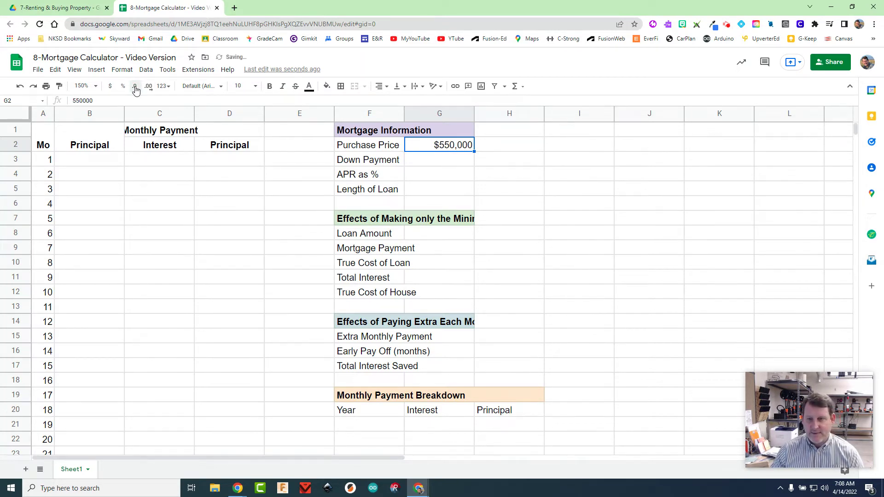
Step: Enter a down payment of 125000 in G3
{"action": "left_click", "coordinate": [449, 162]}
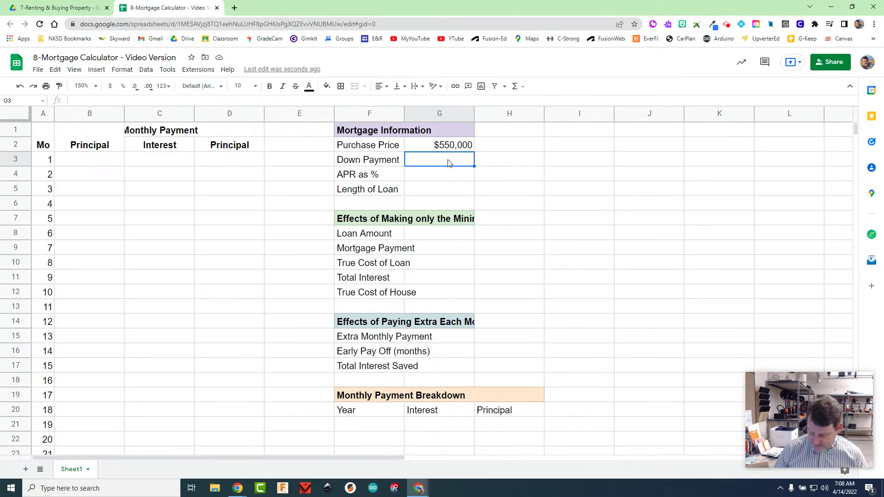
{"action": "type", "text": "1"}
{"action": "type", "text": "25"}
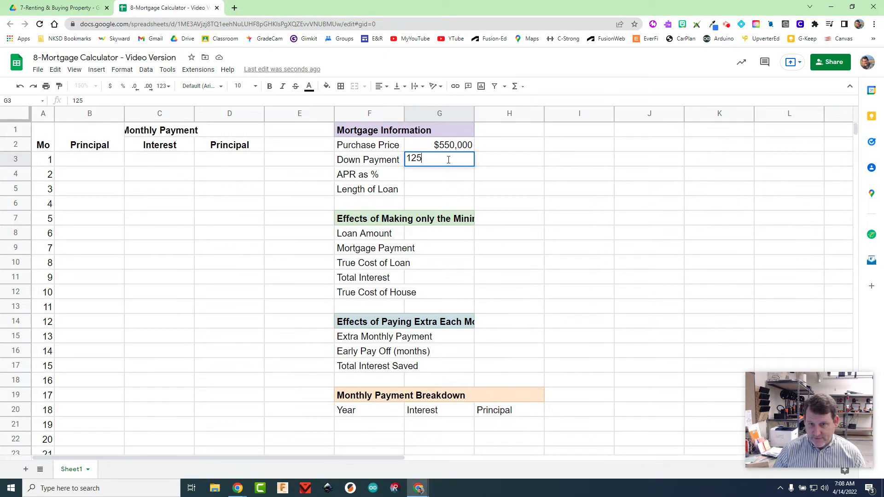
{"action": "type", "text": "000"}
{"action": "key", "text": "Return"}
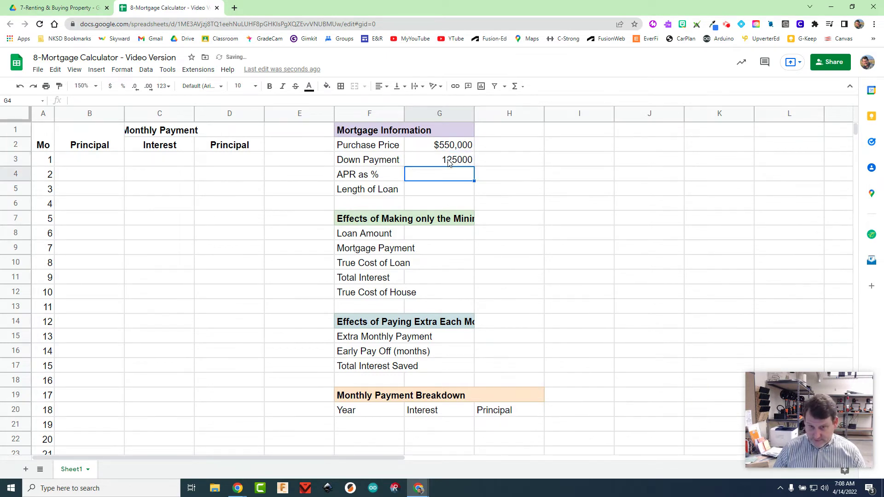
Step: Format the down payment in G3 as currency with no decimal places
{"action": "left_click", "coordinate": [446, 162]}
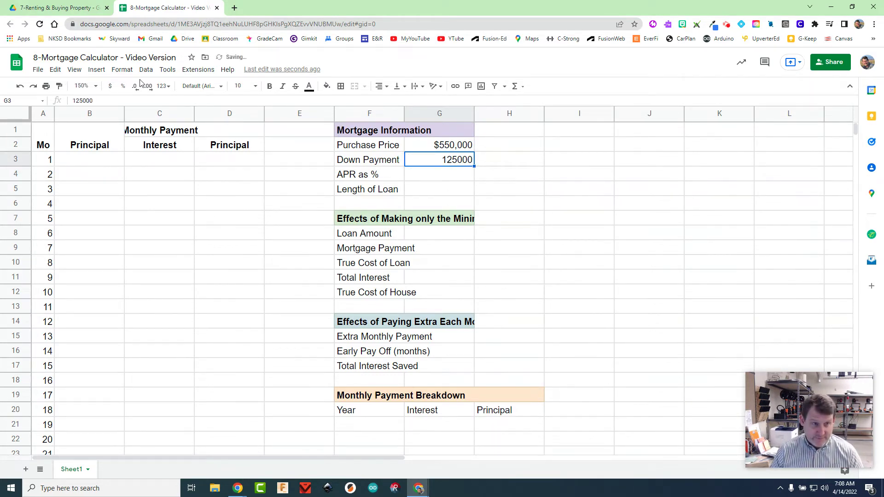
{"action": "left_click", "coordinate": [111, 88]}
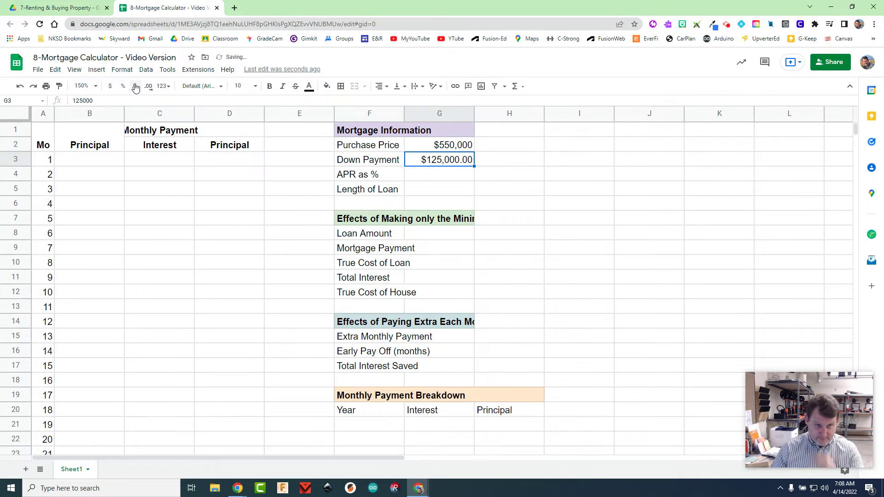
{"action": "left_click", "coordinate": [135, 87]}
{"action": "left_click", "coordinate": [135, 87]}
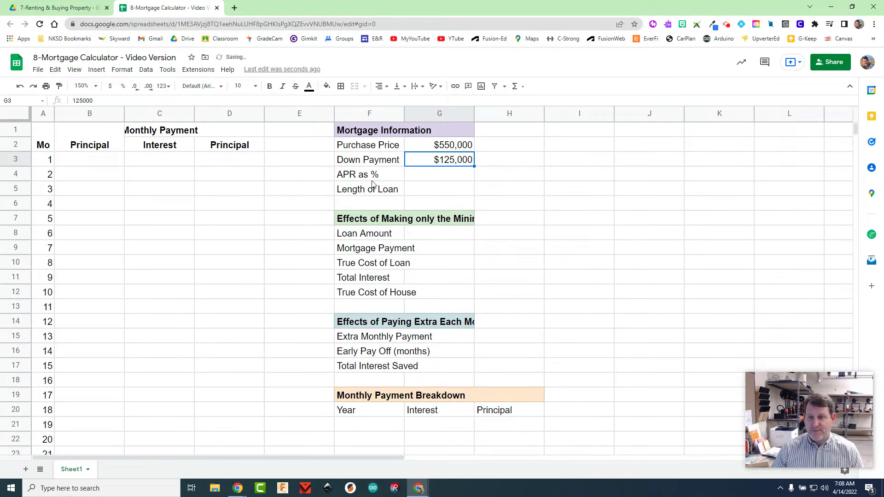
Step: Format the APR cell G4 as a percentage and enter 5.25%
{"action": "left_click", "coordinate": [433, 176]}
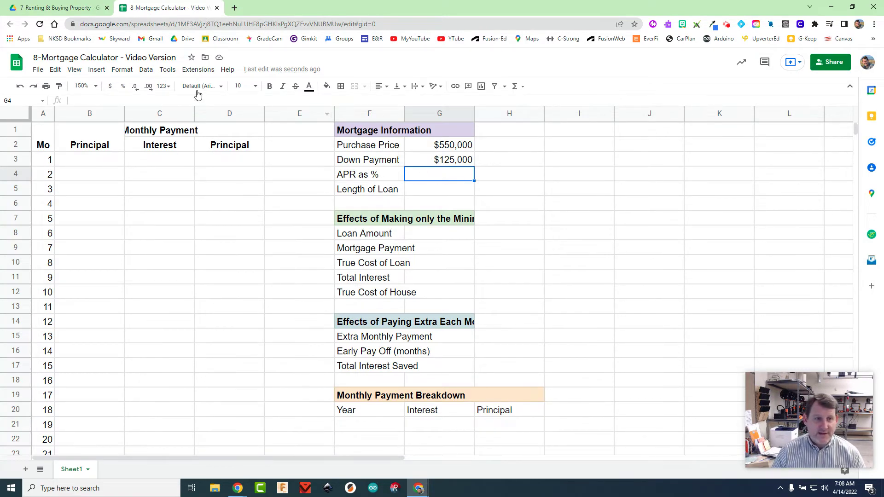
{"action": "left_click", "coordinate": [124, 87]}
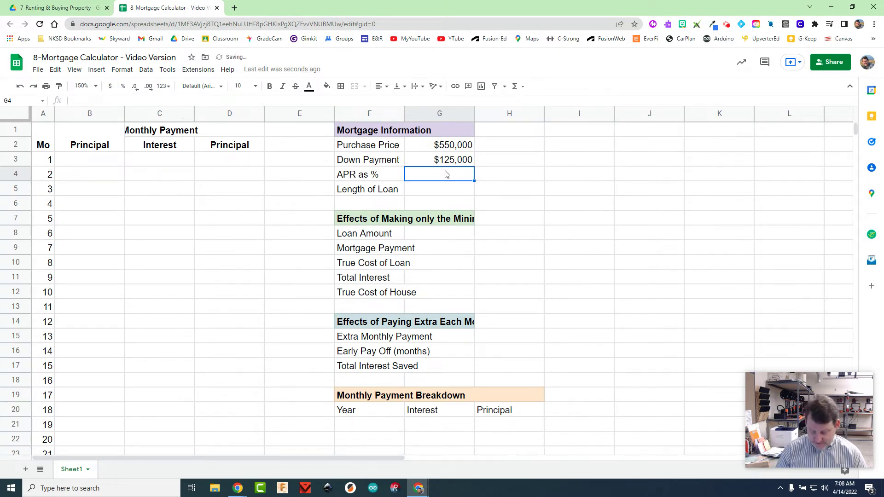
{"action": "type", "text": "5.25"}
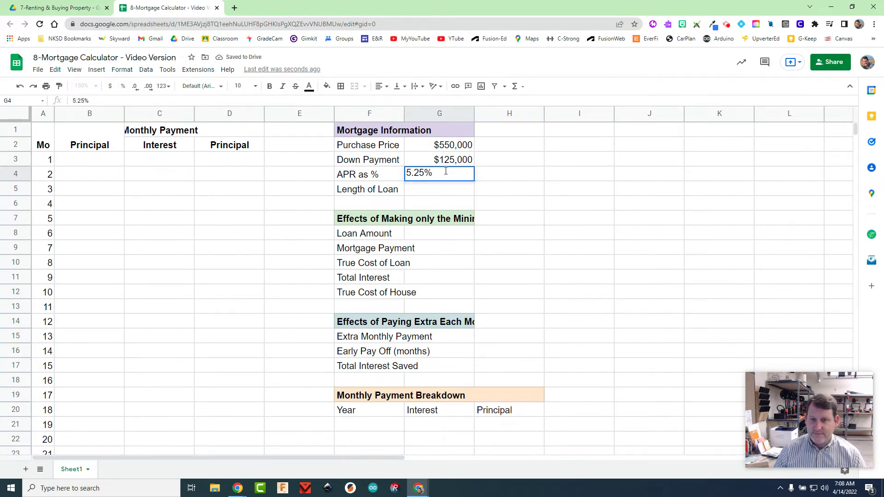
{"action": "key", "text": "Return"}
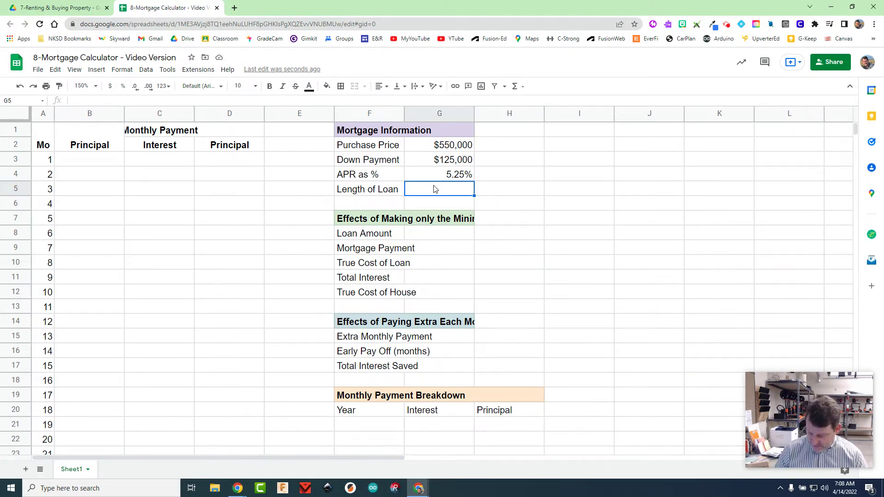
Step: Enter a loan length of 30 in G5 and extend its label in F5 to "Length of Loan (yrs)"
{"action": "type", "text": "30"}
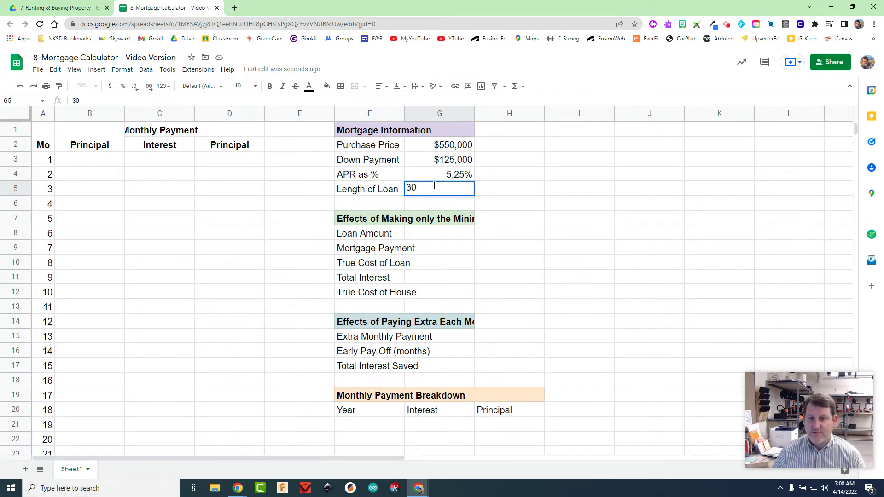
{"action": "left_click", "coordinate": [401, 194]}
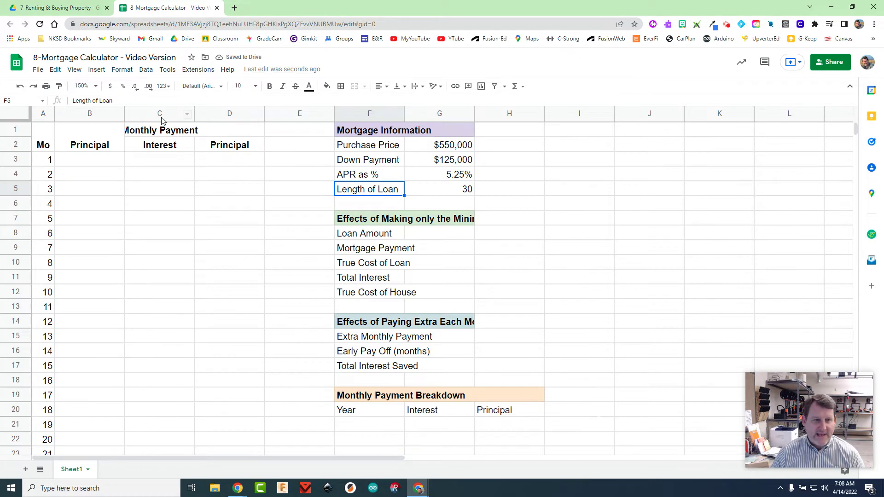
{"action": "double_click", "coordinate": [389, 188]}
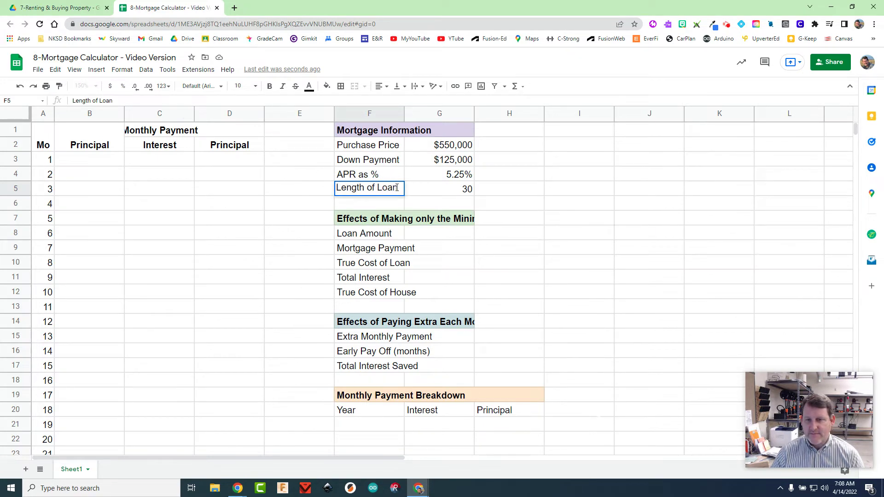
{"action": "type", "text": "("}
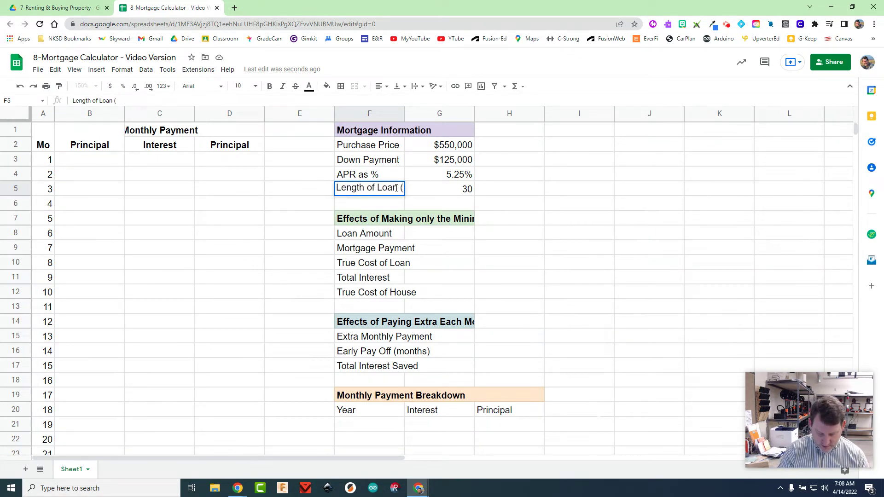
{"action": "type", "text": "yrs)"}
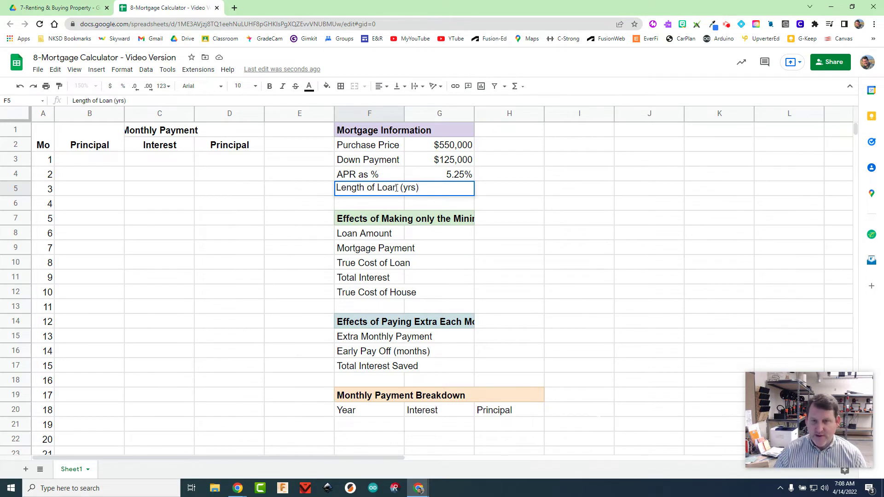
{"action": "left_click", "coordinate": [519, 194]}
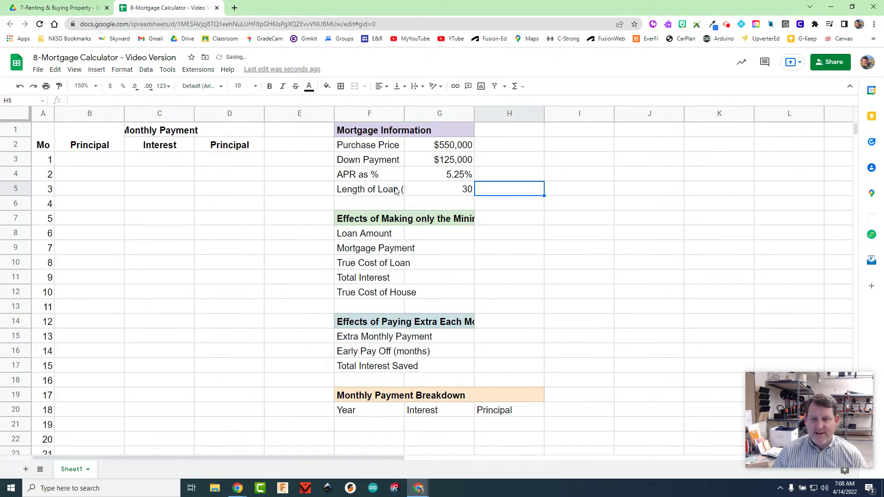
Step: Widen columns F and G until the row labels and the minimum payments heading fit completely
{"action": "left_click_drag", "start_coordinate": [405, 113], "coordinate": [439, 112]}
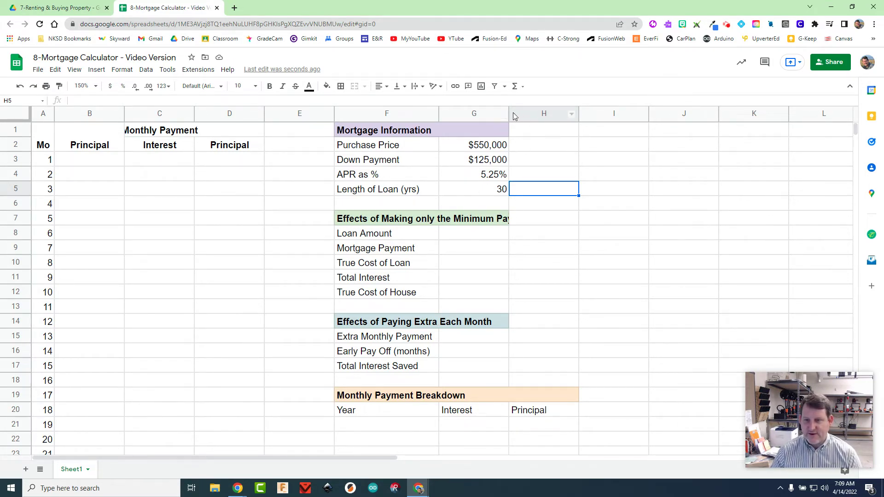
{"action": "left_click_drag", "start_coordinate": [509, 114], "coordinate": [544, 114]}
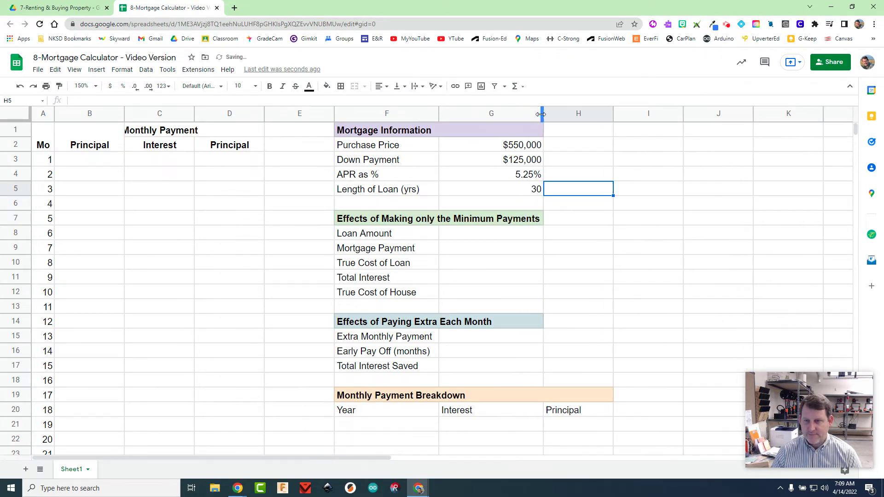
{"action": "left_click", "coordinate": [470, 234]}
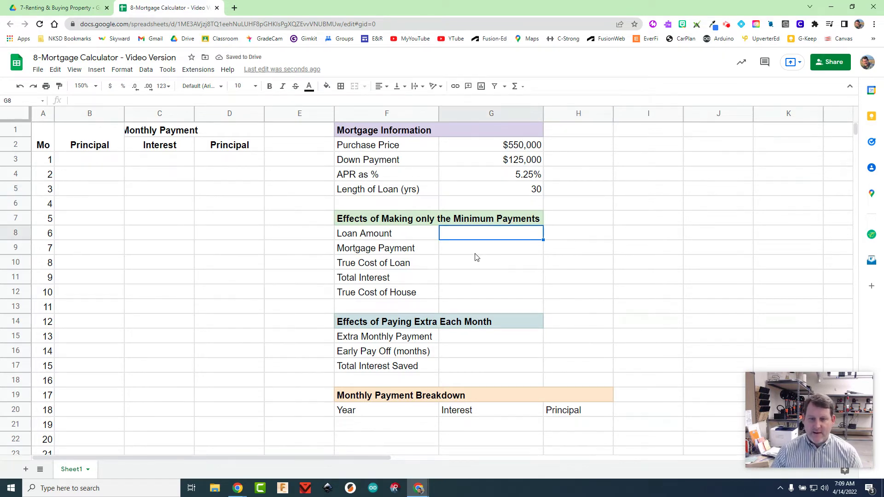
{"action": "scroll", "coordinate": [475, 251], "scroll_direction": "down", "scroll_amount": 1}
{"action": "scroll", "coordinate": [474, 248], "scroll_direction": "up", "scroll_amount": 1}
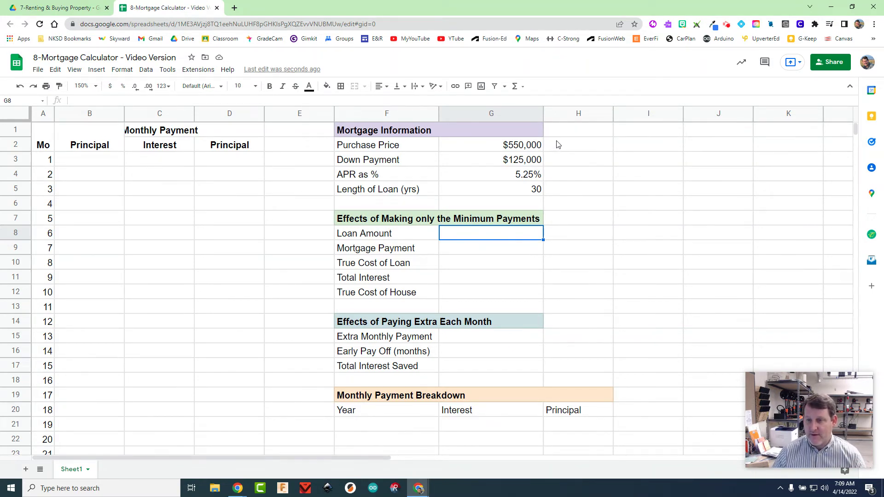
Step: Add the note "Be sure to type a % next to the number" in H4 beside the APR
{"action": "left_click", "coordinate": [561, 176]}
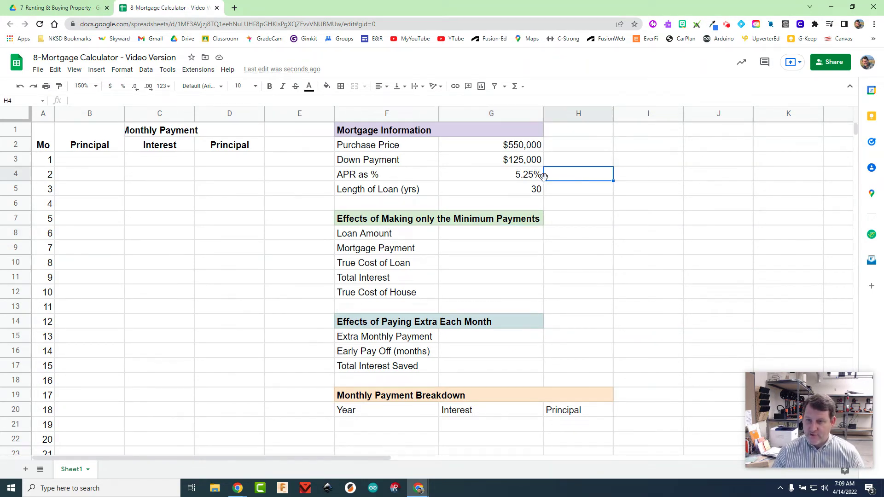
{"action": "type", "text": "Be"}
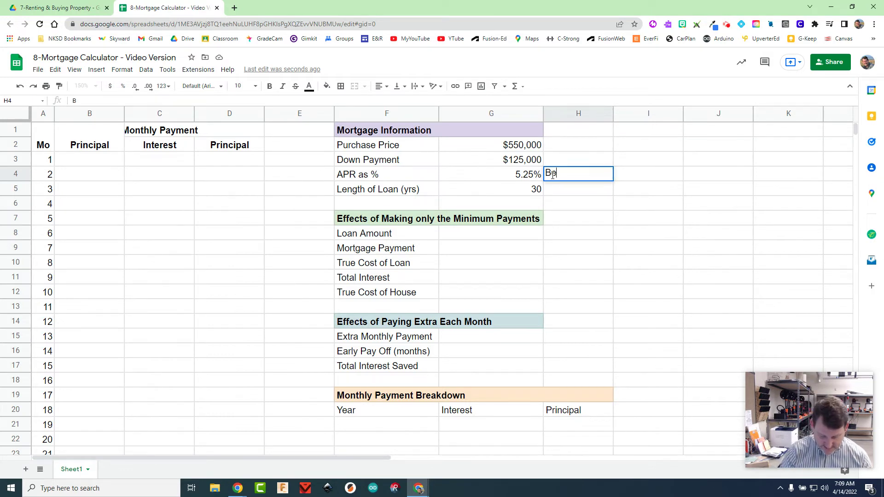
{"action": "type", "text": " sure t"}
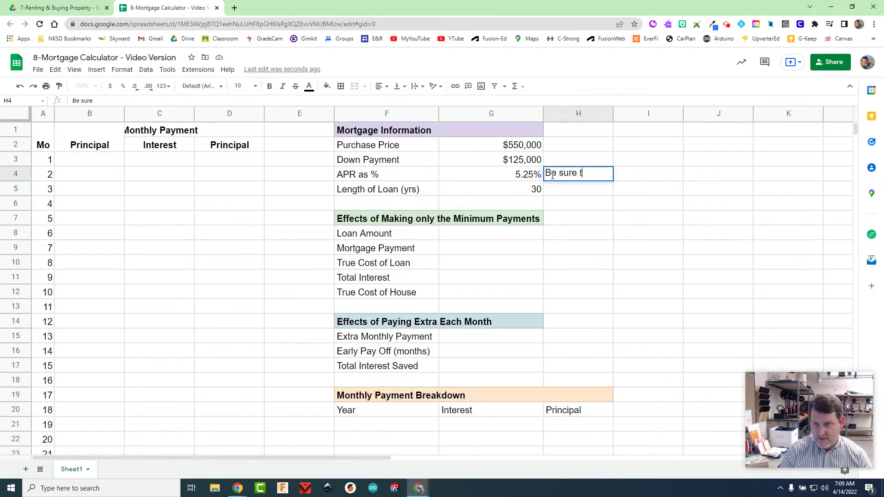
{"action": "type", "text": "here"}
{"action": "key", "text": "BackSpace"}
{"action": "type", "text": "re i"}
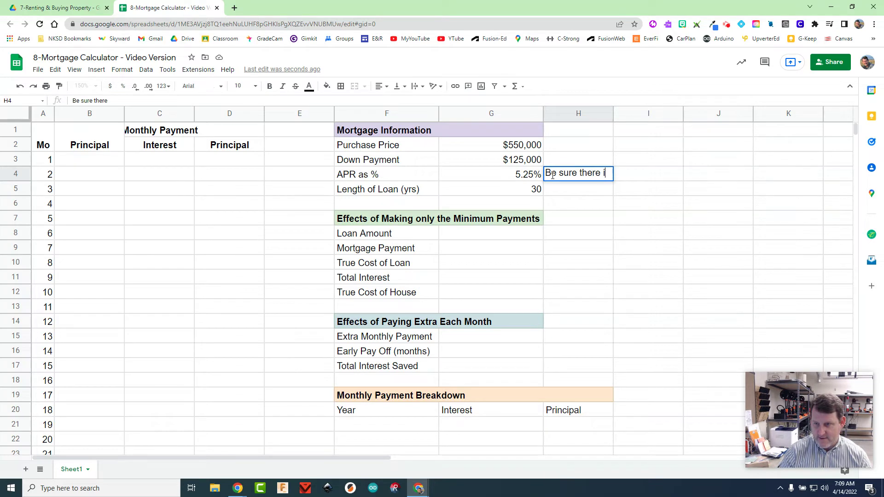
{"action": "type", "text": "s a percent"}
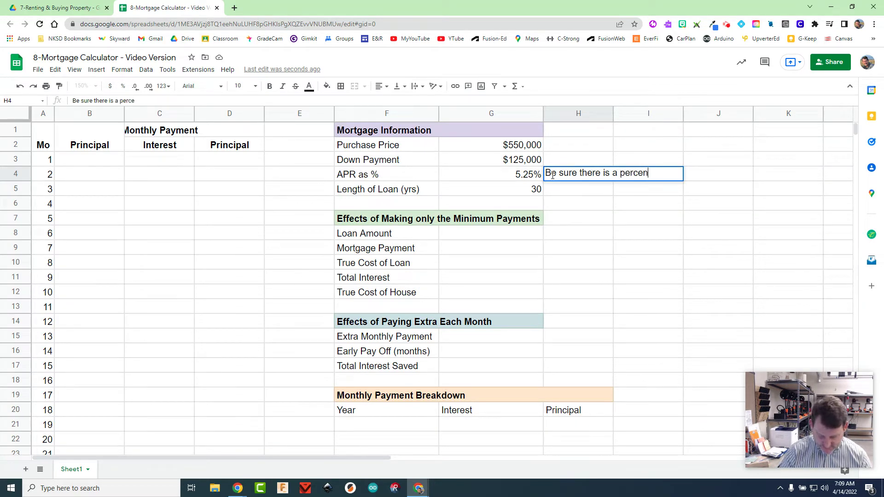
{"action": "key", "text": "BackSpace"}
{"action": "key", "text": "BackSpace"}
{"action": "key", "text": "BackSpace"}
{"action": "key", "text": "BackSpace"}
{"action": "key", "text": "BackSpace"}
{"action": "key", "text": "BackSpace"}
{"action": "key", "text": "BackSpace"}
{"action": "key", "text": "BackSpace"}
{"action": "key", "text": "BackSpace"}
{"action": "key", "text": "BackSpace"}
{"action": "key", "text": "BackSpace"}
{"action": "key", "text": "BackSpace"}
{"action": "key", "text": "BackSpace"}
{"action": "key", "text": "BackSpace"}
{"action": "key", "text": "BackSpace"}
{"action": "key", "text": "BackSpace"}
{"action": "key", "text": "BackSpace"}
{"action": "key", "text": "BackSpace"}
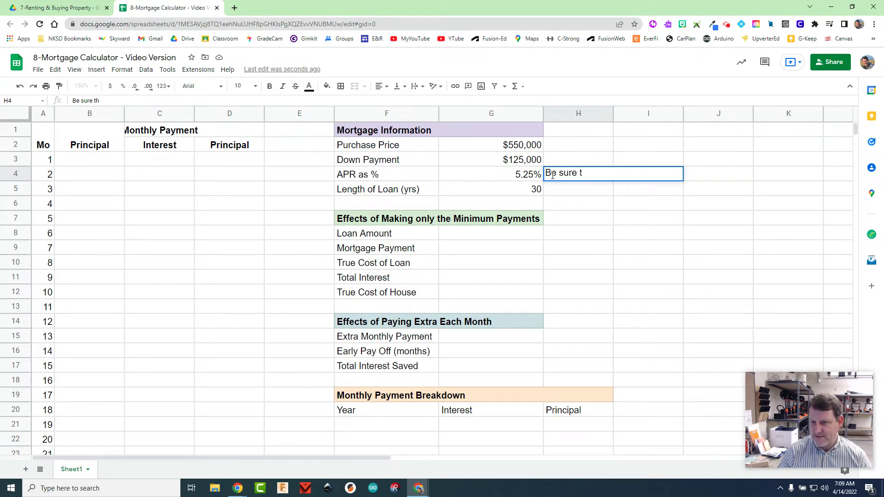
{"action": "type", "text": "to ype a"}
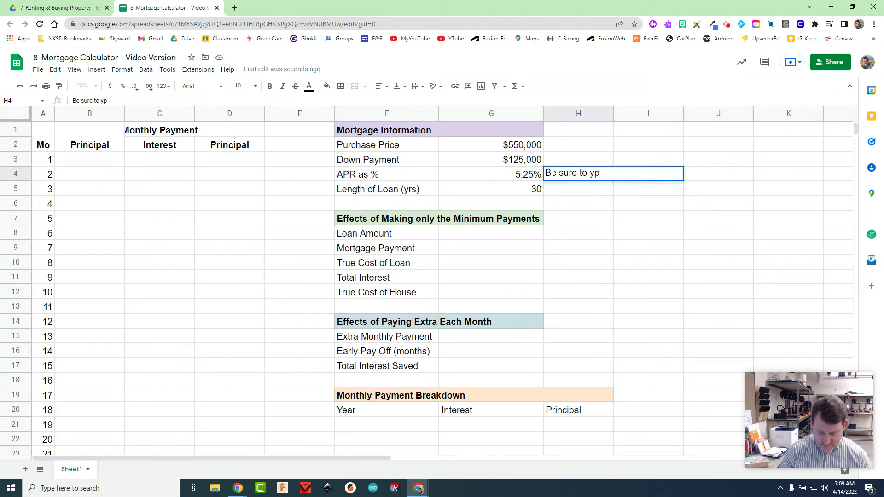
{"action": "key", "text": "BackSpace"}
{"action": "key", "text": "BackSpace"}
{"action": "key", "text": "BackSpace"}
{"action": "key", "text": "BackSpace"}
{"action": "key", "text": "BackSpace"}
{"action": "key", "text": "BackSpace"}
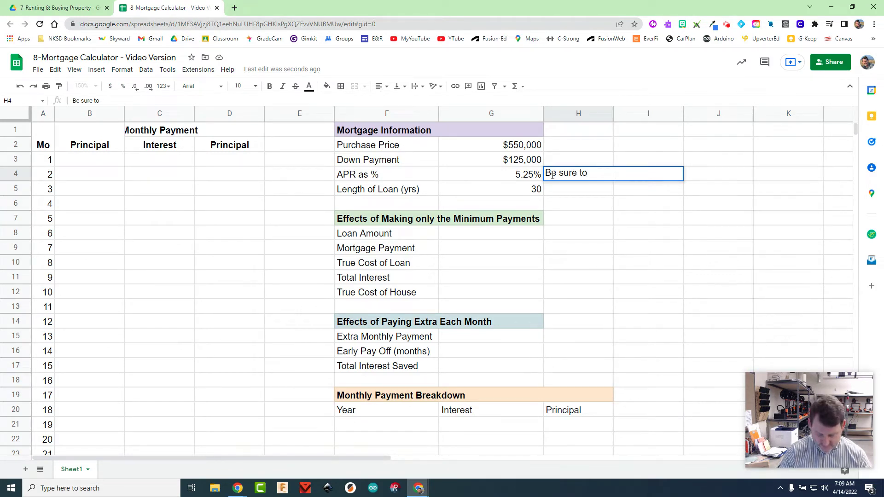
{"action": "type", "text": "type a %"}
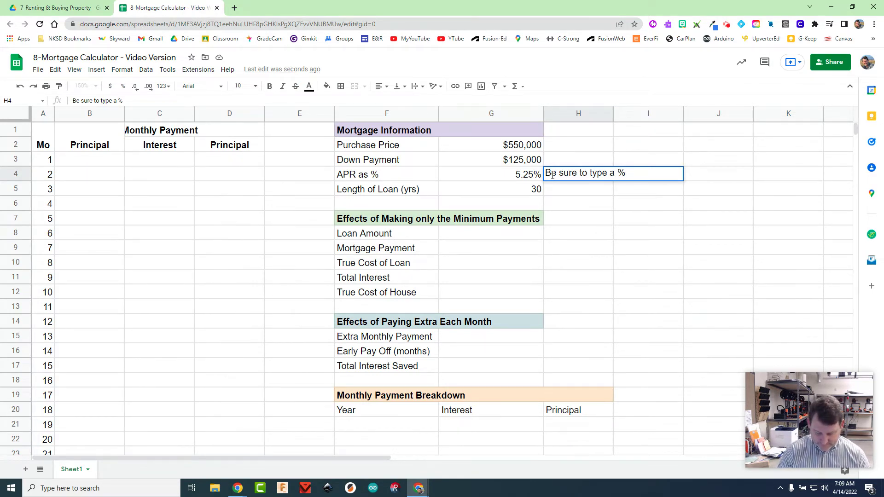
{"action": "type", "text": " next to"}
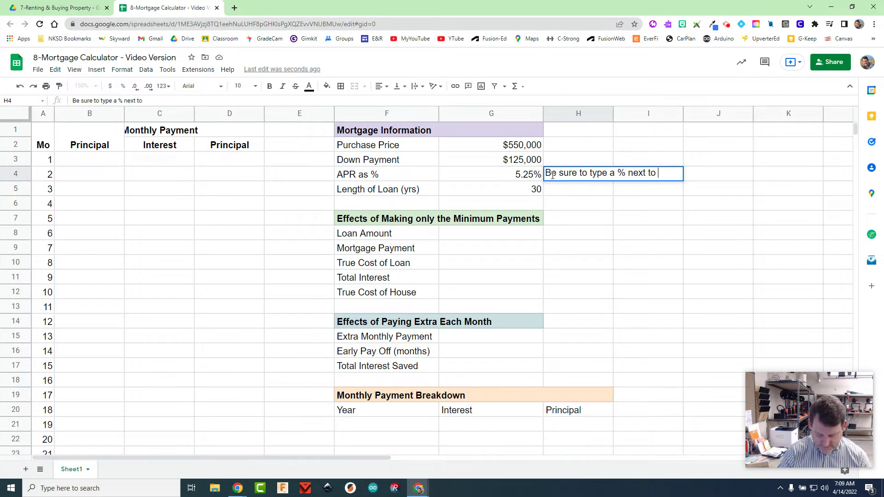
{"action": "type", "text": " the number"}
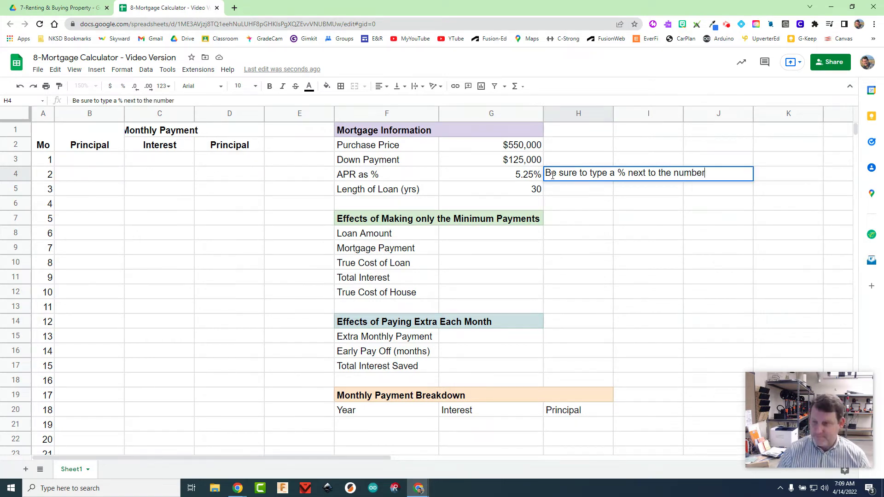
{"action": "key", "text": "Return"}
Step: Replace the APR in G4 with 0.9, without a percent sign, as a test
{"action": "left_click", "coordinate": [520, 177]}
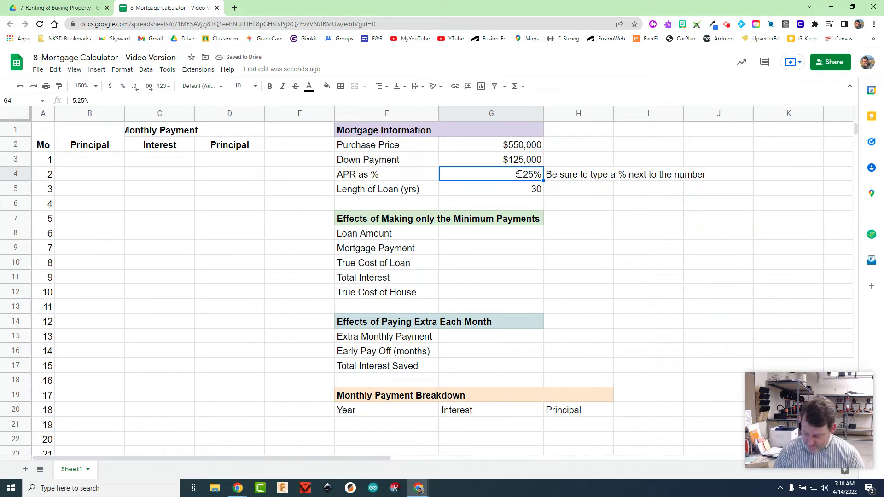
{"action": "key", "text": "Delete"}
{"action": "type", "text": "0.9"}
{"action": "key", "text": "Return"}
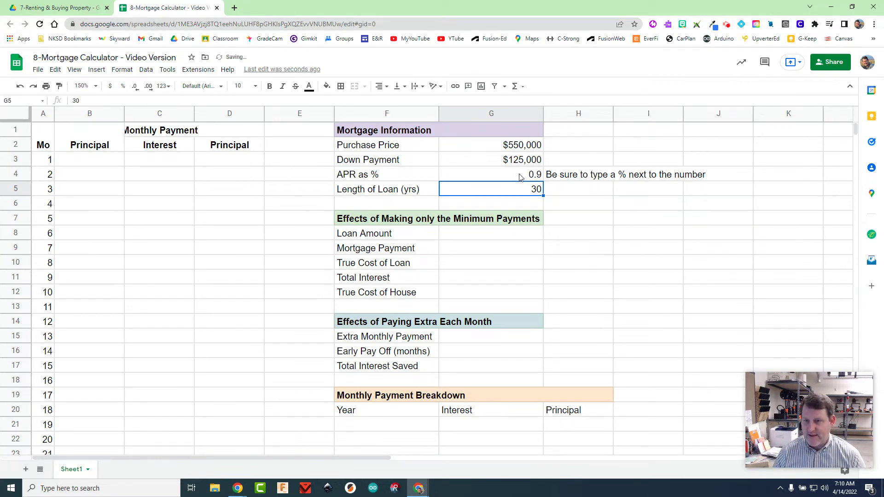
Step: Replace the APR in G4 with .9%, including the percent sign
{"action": "left_click", "coordinate": [533, 179]}
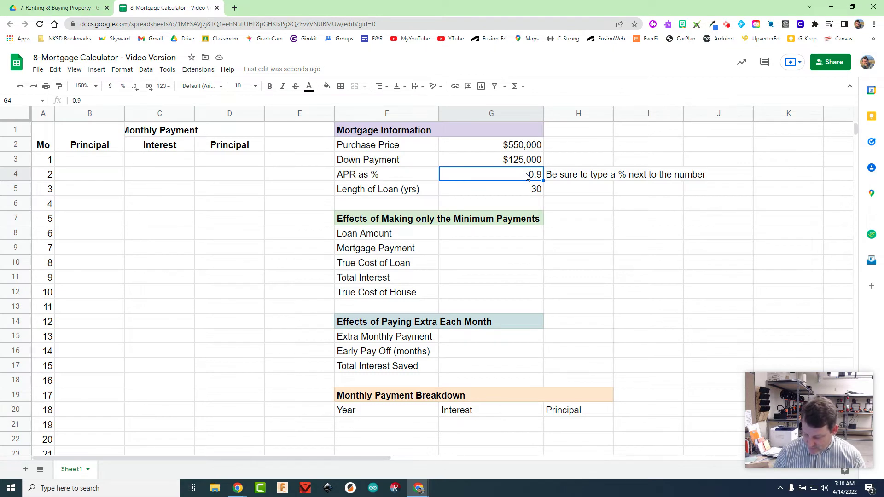
{"action": "type", "text": ".9"}
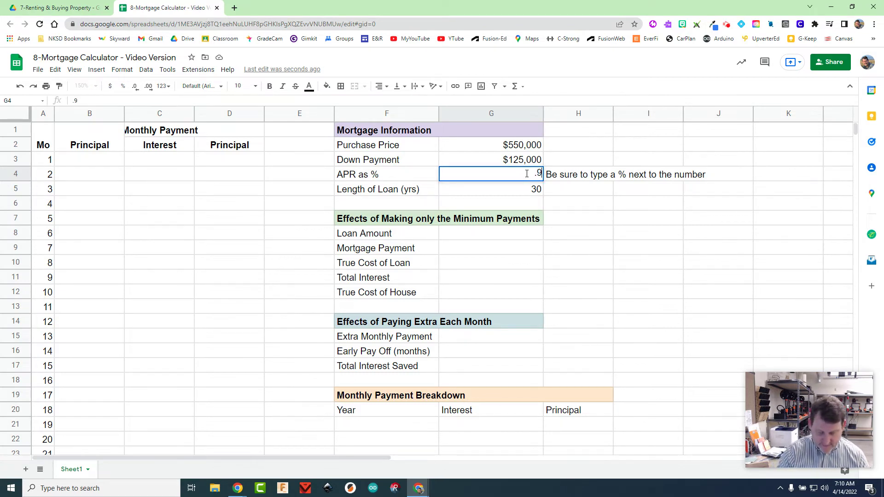
{"action": "type", "text": "%"}
{"action": "key", "text": "Return"}
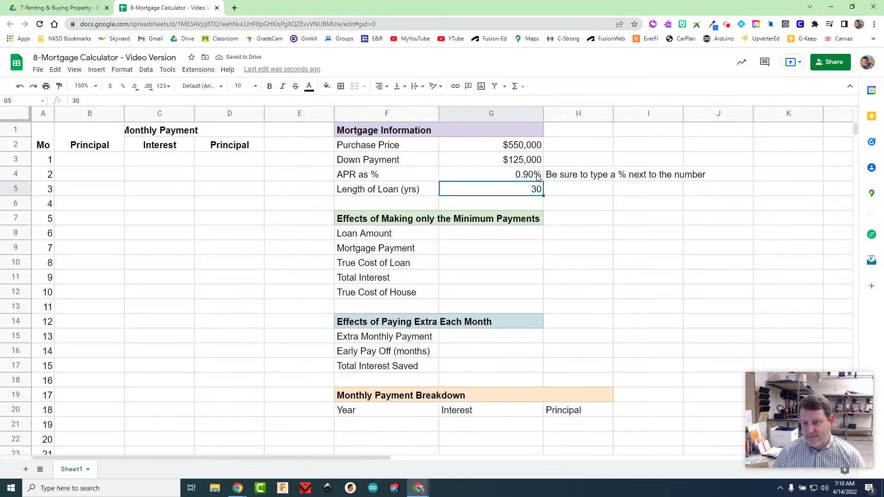
Step: Set the APR in G4 to 5.25%
{"action": "left_click", "coordinate": [529, 174]}
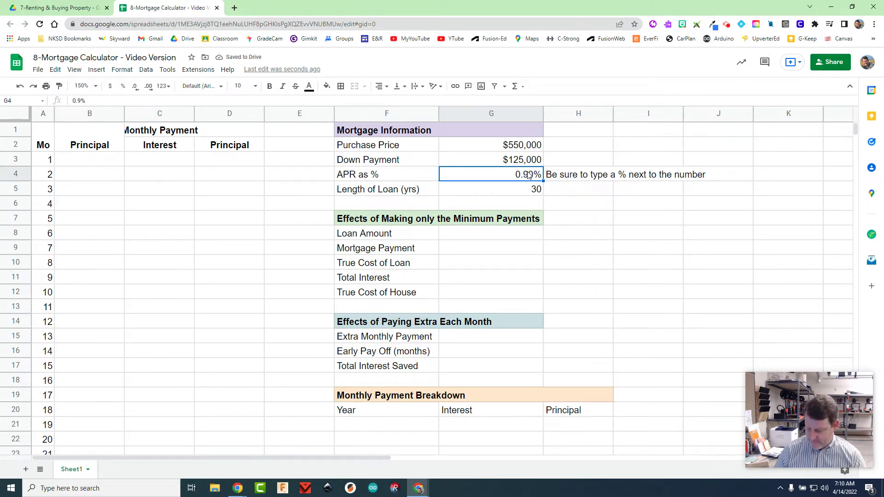
{"action": "type", "text": "5.25"}
{"action": "key", "text": "Return"}
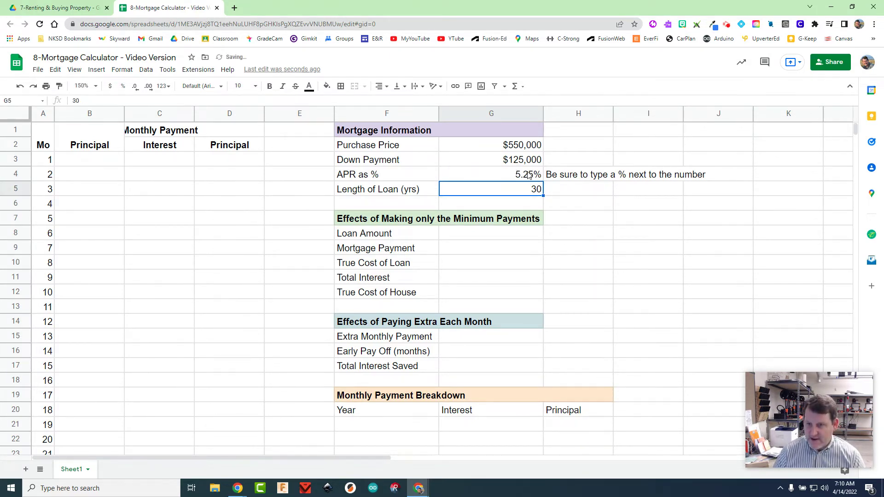
{"action": "left_click", "coordinate": [516, 176]}
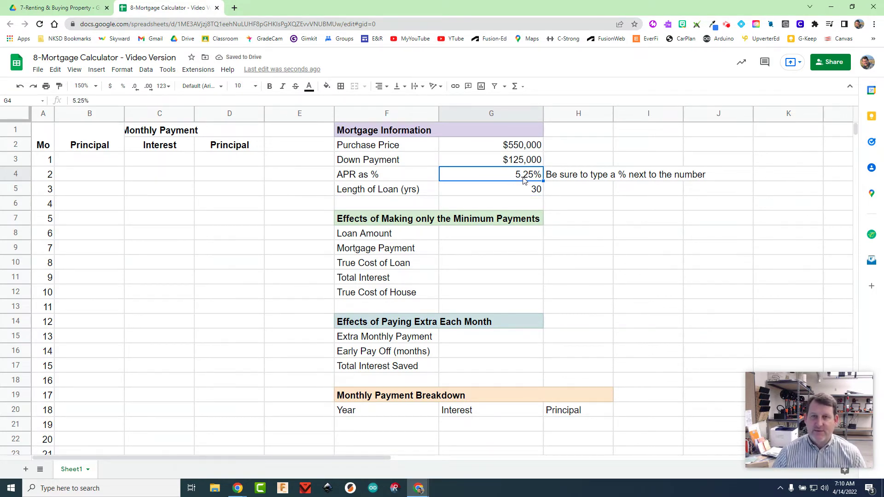
Step: Calculate the loan amount in G8 as purchase price minus down payment with the formula =G2-G3
{"action": "left_click", "coordinate": [498, 203]}
{"action": "left_click", "coordinate": [478, 239]}
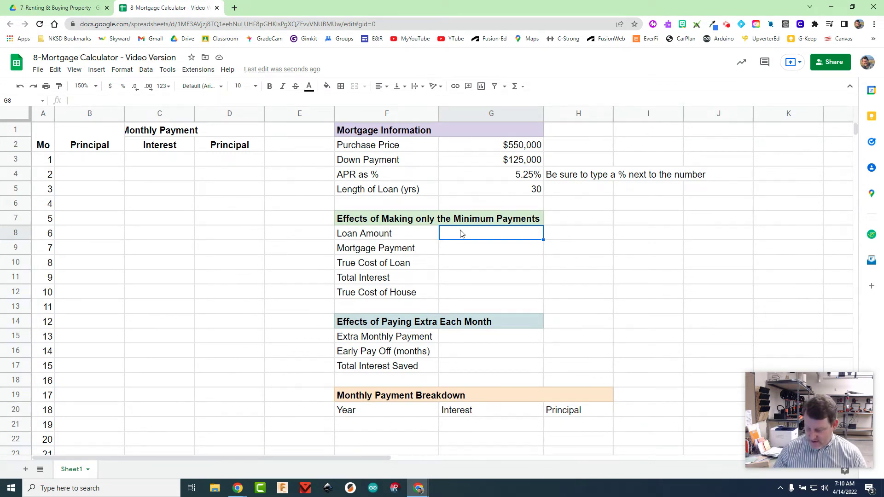
{"action": "type", "text": "="}
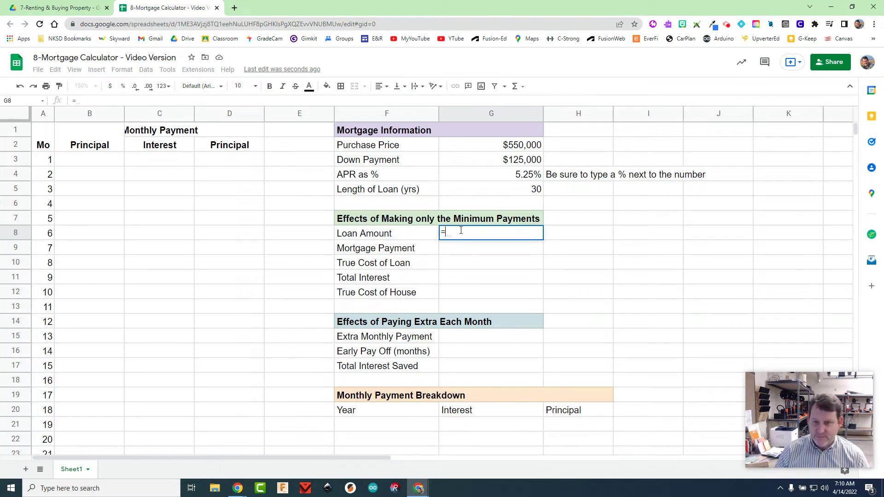
{"action": "left_click", "coordinate": [493, 147]}
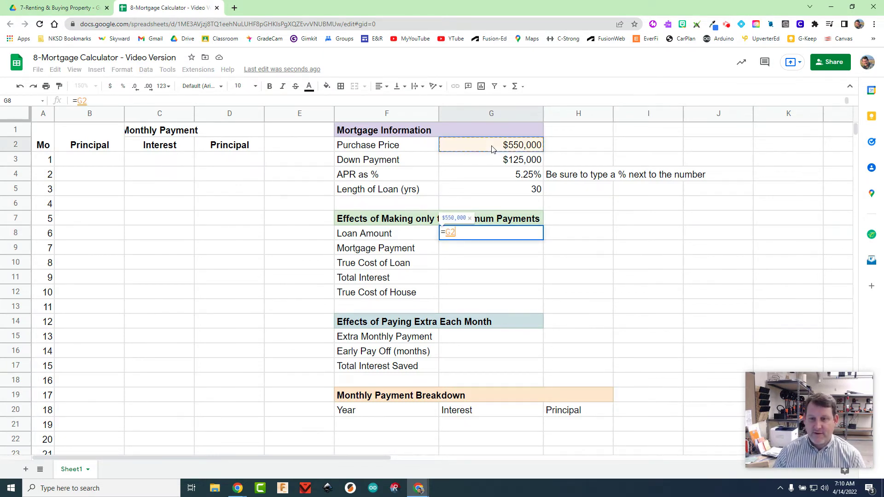
{"action": "type", "text": "-"}
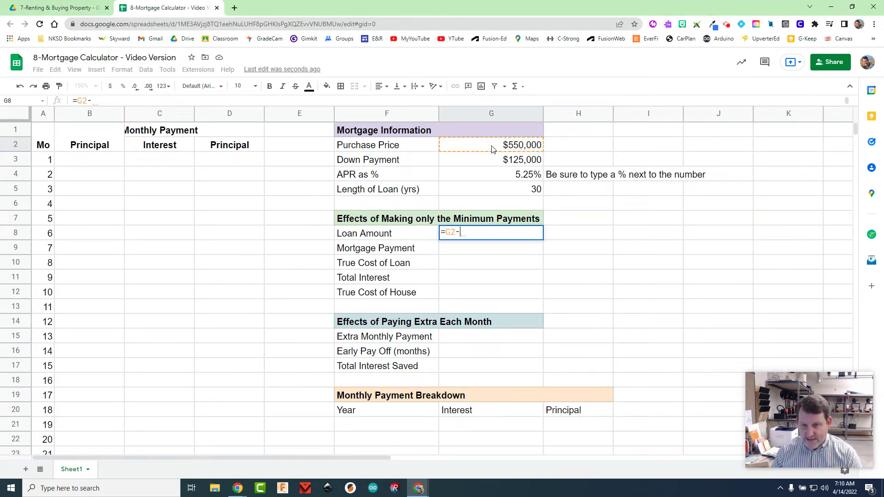
{"action": "left_click", "coordinate": [487, 163]}
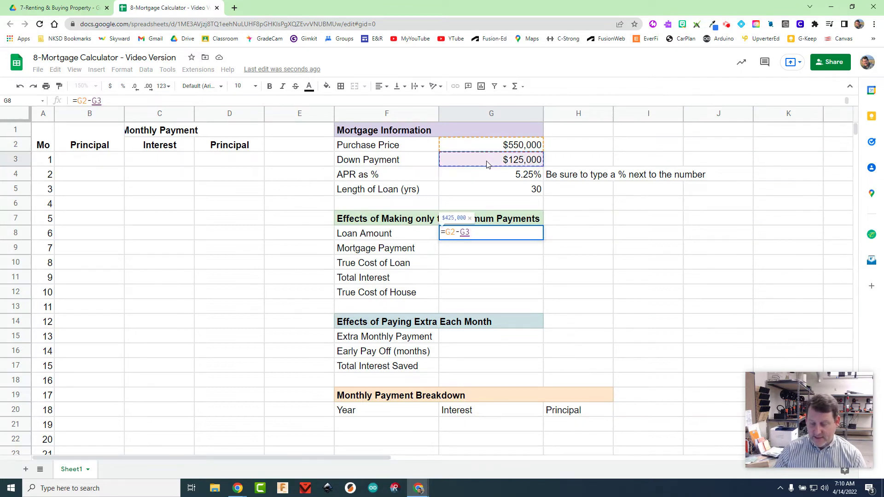
{"action": "key", "text": "Return"}
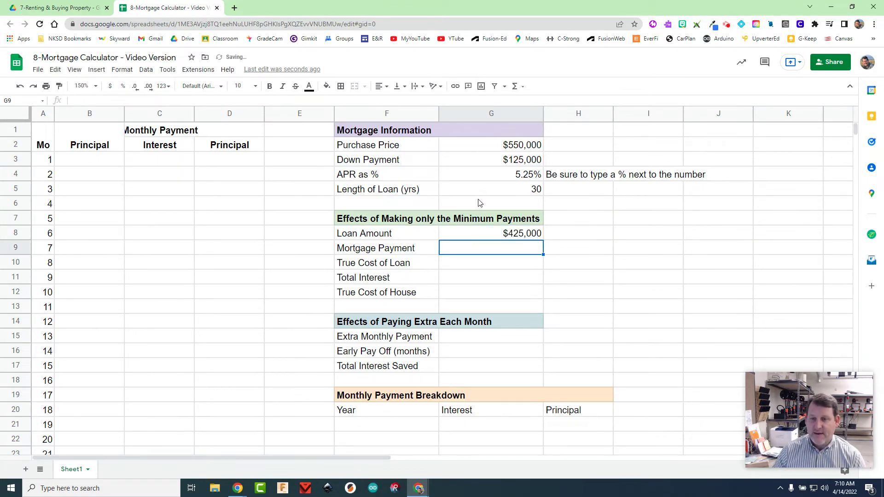
{"action": "left_click", "coordinate": [529, 237]}
Step: With the mortgage payment cell G9 selected, bring over the Finance Formulas window, examine its Loan Payment formula, and move the window away
{"action": "left_click", "coordinate": [519, 250]}
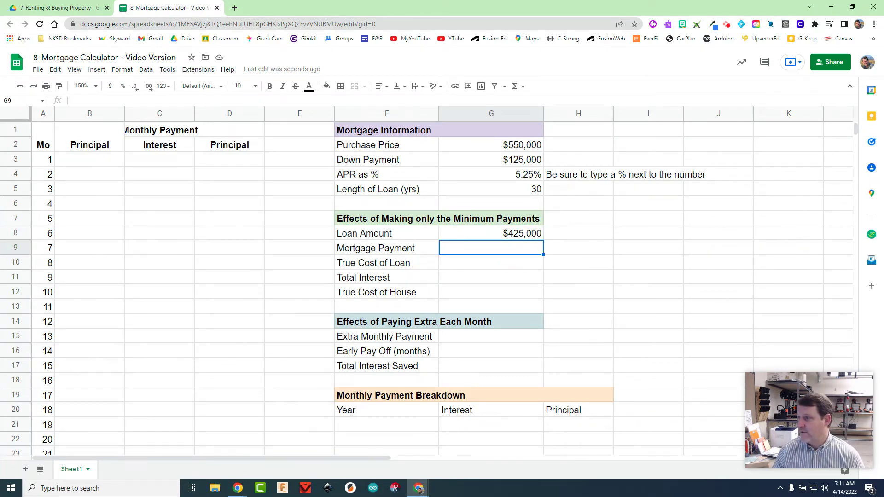
{"action": "left_click_drag", "start_coordinate": [883, 48], "coordinate": [302, 45]}
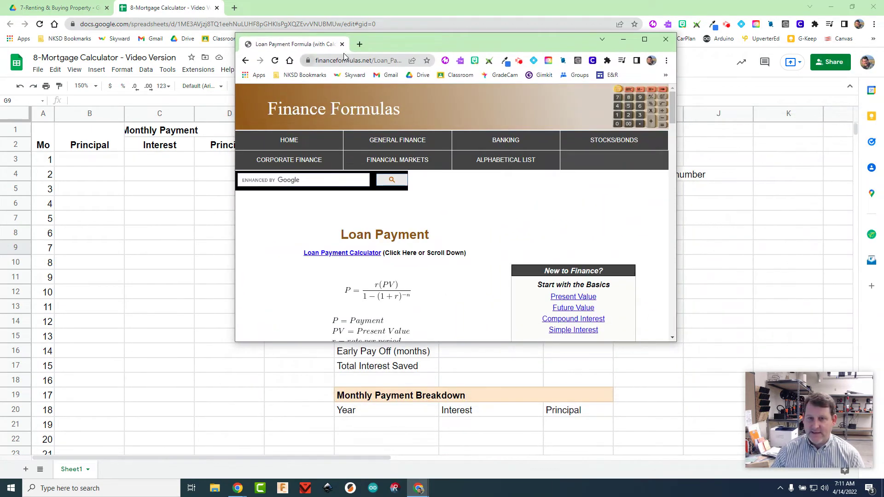
{"action": "left_click_drag", "start_coordinate": [405, 46], "coordinate": [388, 31]}
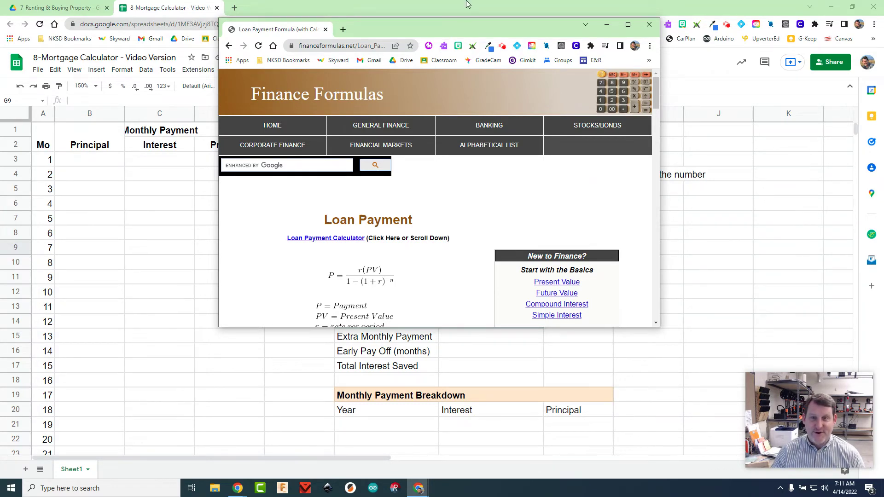
{"action": "left_click_drag", "start_coordinate": [451, 26], "coordinate": [883, 29]}
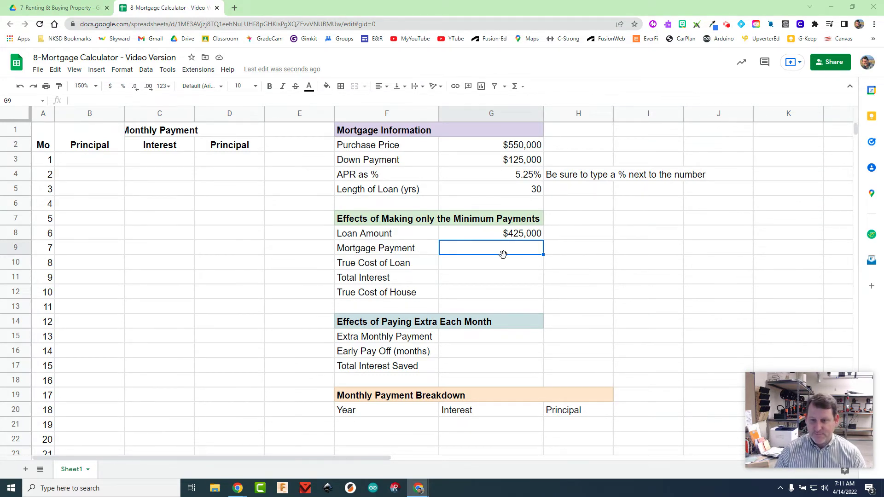
Step: Start the mortgage payment formula in G9 with the numerator =(G4/12*(G8)), multiplying the monthly rate by the loan amount
{"action": "type", "text": "="}
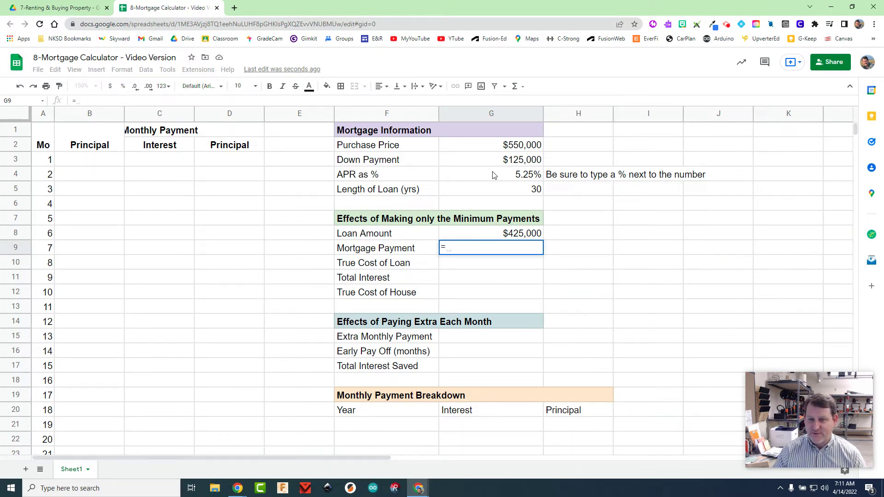
{"action": "type", "text": "("}
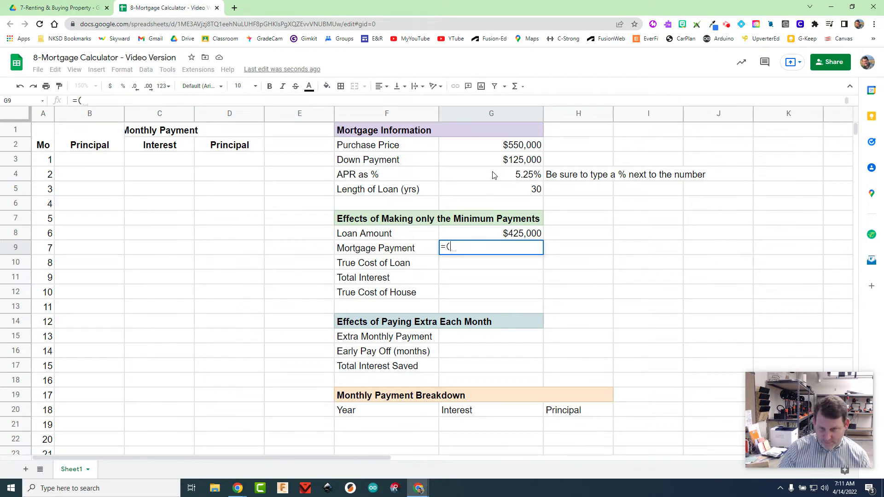
{"action": "left_click", "coordinate": [493, 175]}
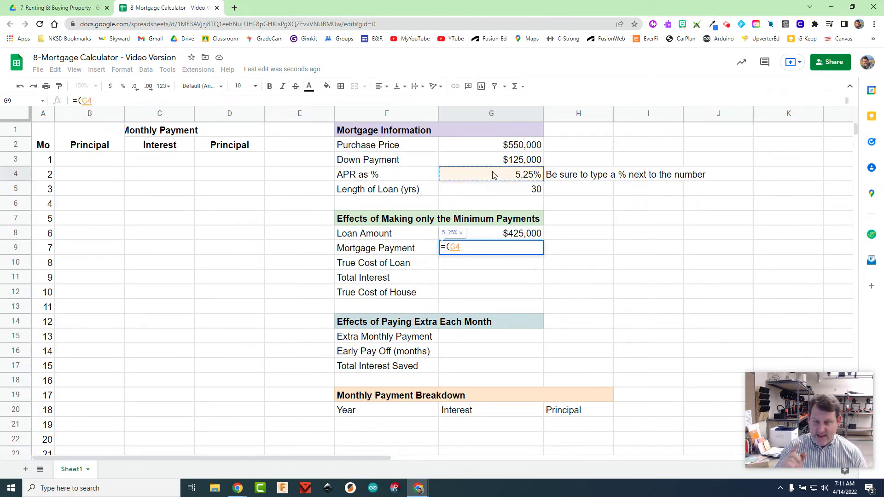
{"action": "type", "text": "/12"}
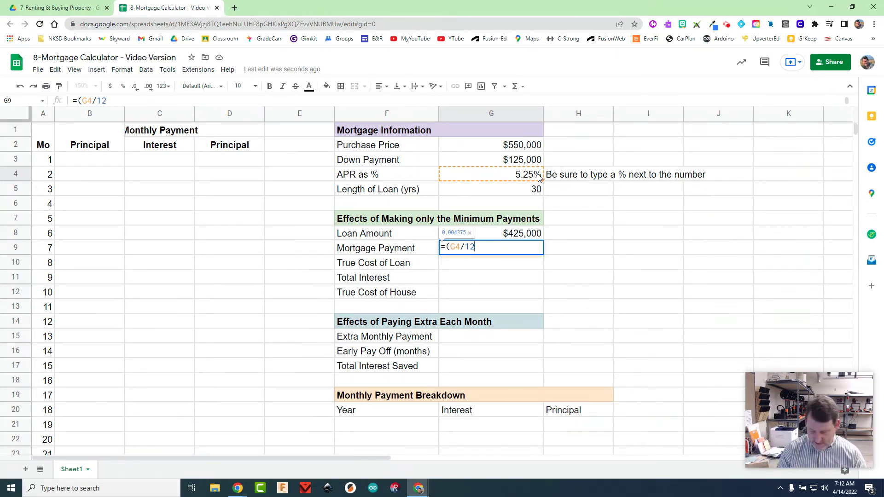
{"action": "type", "text": "("}
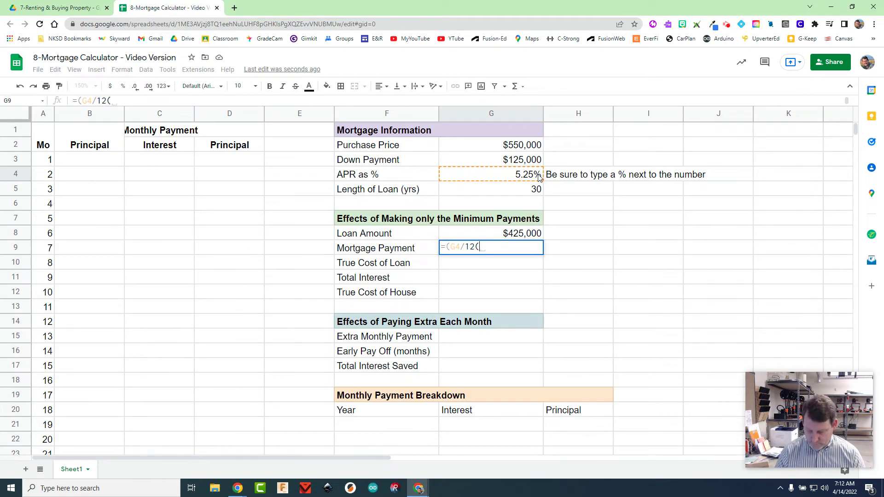
{"action": "key", "text": "BackSpace"}
{"action": "type", "text": "*("}
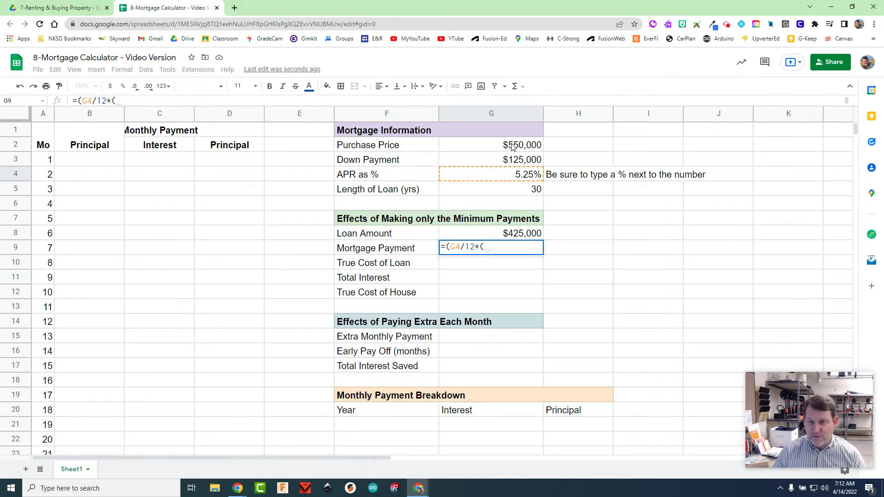
{"action": "left_click", "coordinate": [500, 237]}
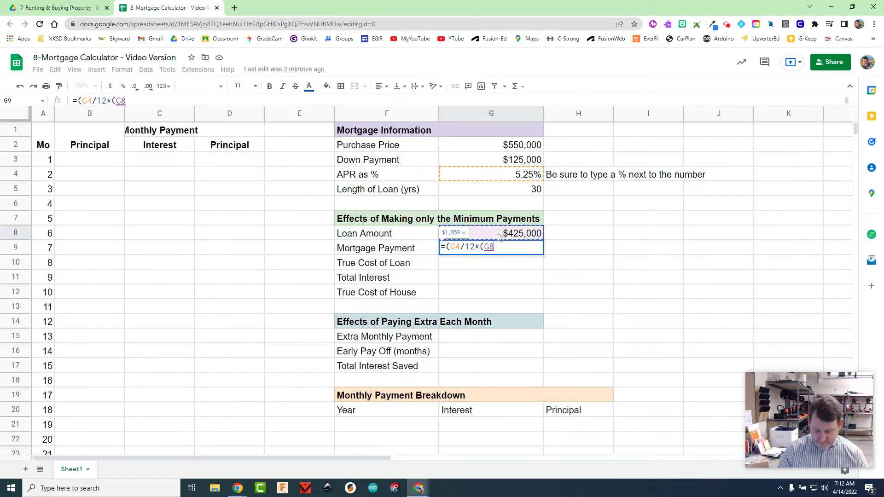
{"action": "type", "text": ")"}
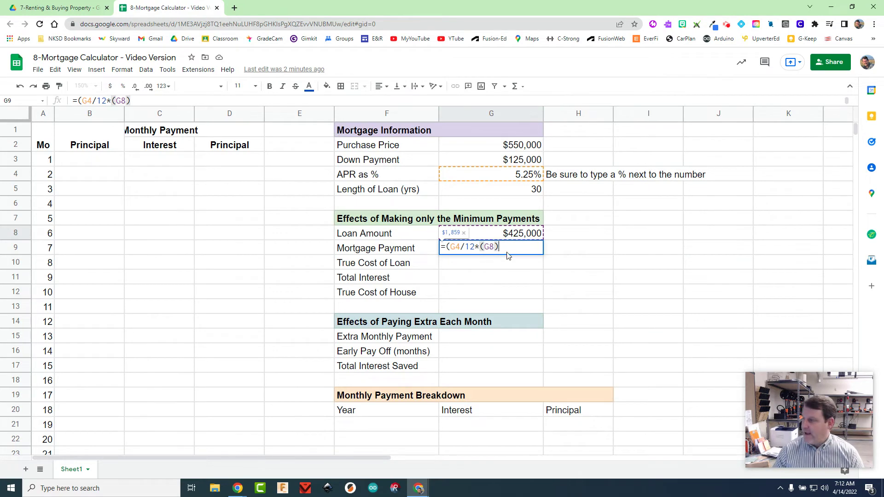
{"action": "type", "text": ")"}
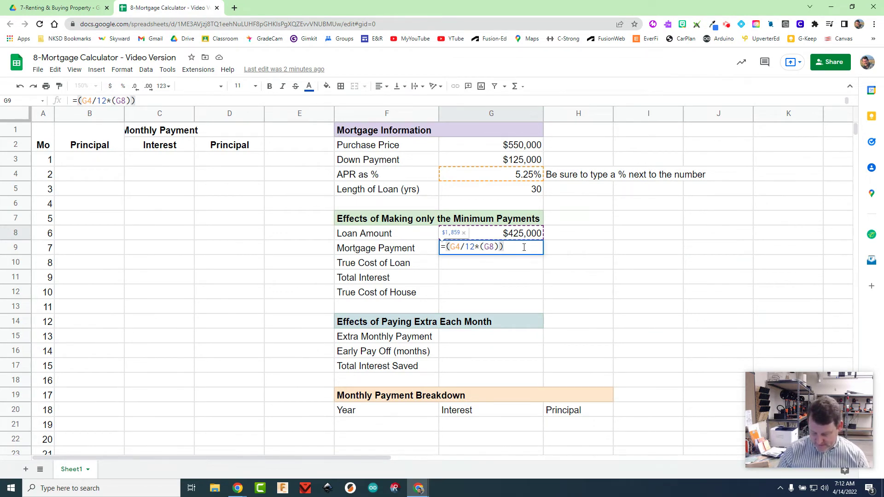
Step: Continue the G9 mortgage payment formula by dividing by (1-(1+G4/12), leaving the outer denominator parenthesis open
{"action": "type", "text": "/"}
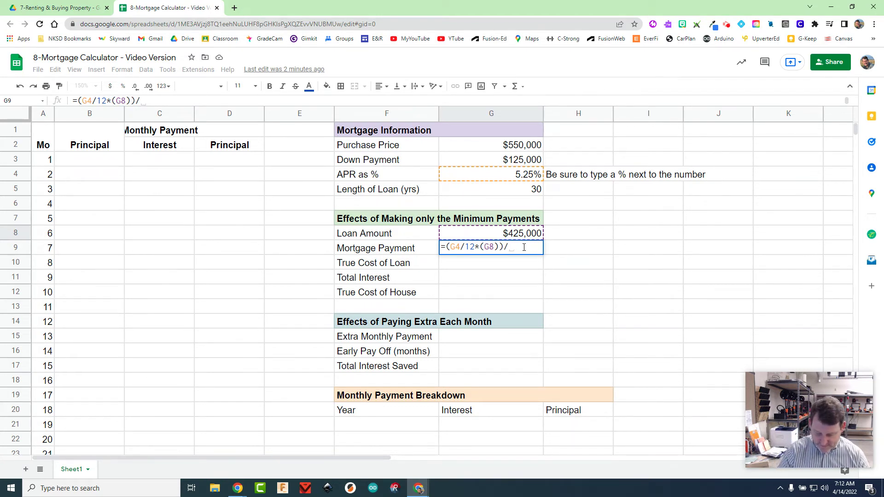
{"action": "type", "text": "("}
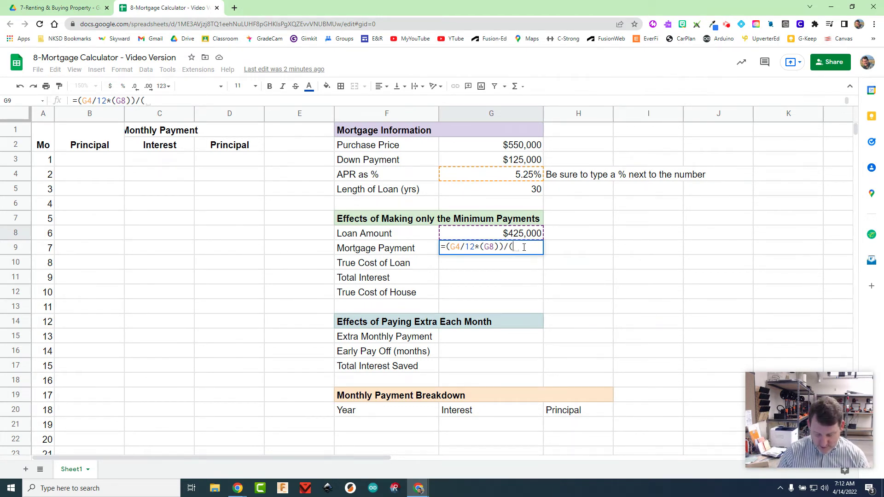
{"action": "type", "text": "1-"}
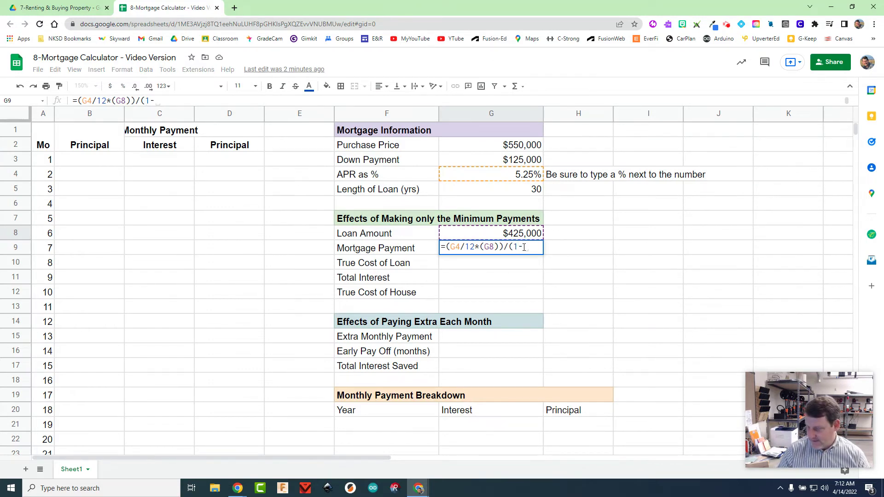
{"action": "type", "text": "("}
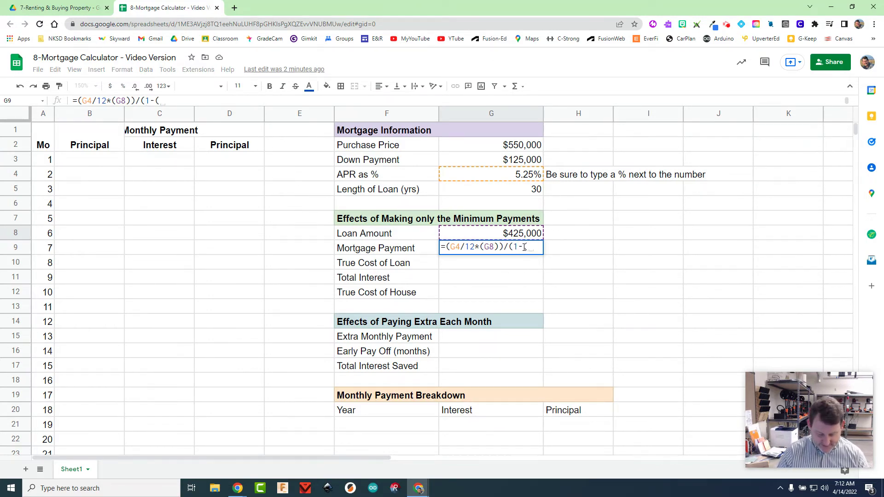
{"action": "type", "text": "1+"}
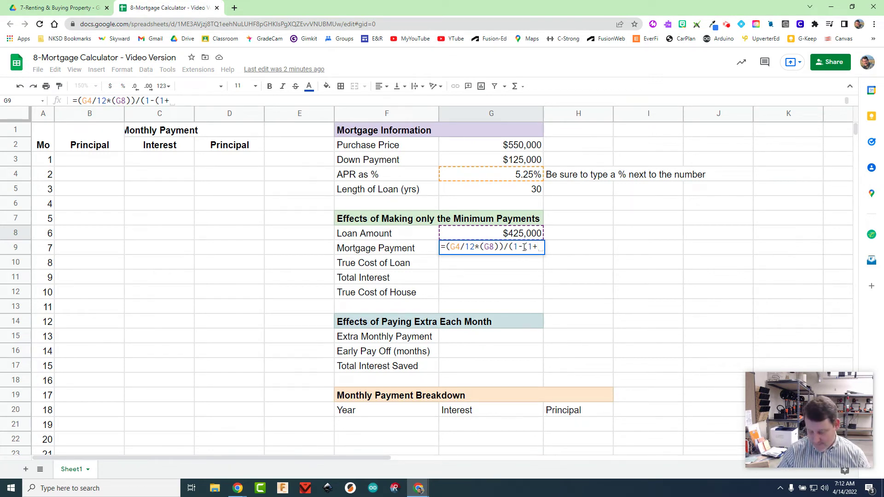
{"action": "left_click", "coordinate": [500, 177]}
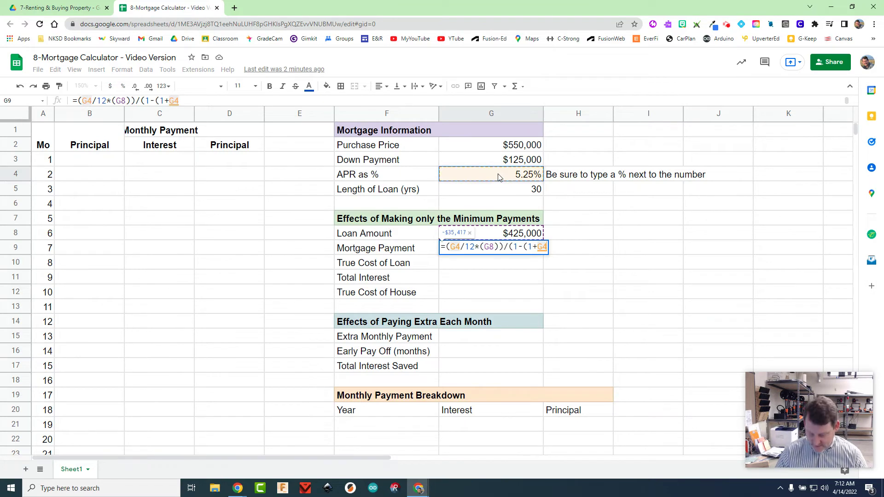
{"action": "type", "text": "/12"}
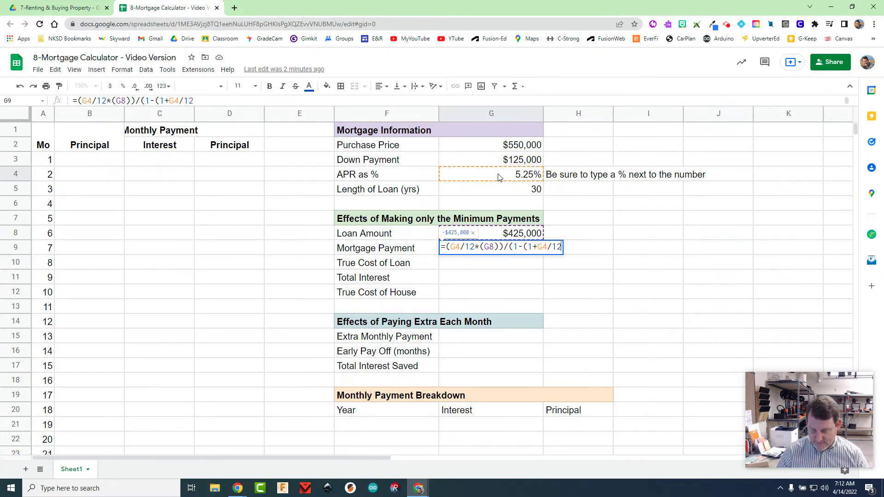
{"action": "type", "text": ")"}
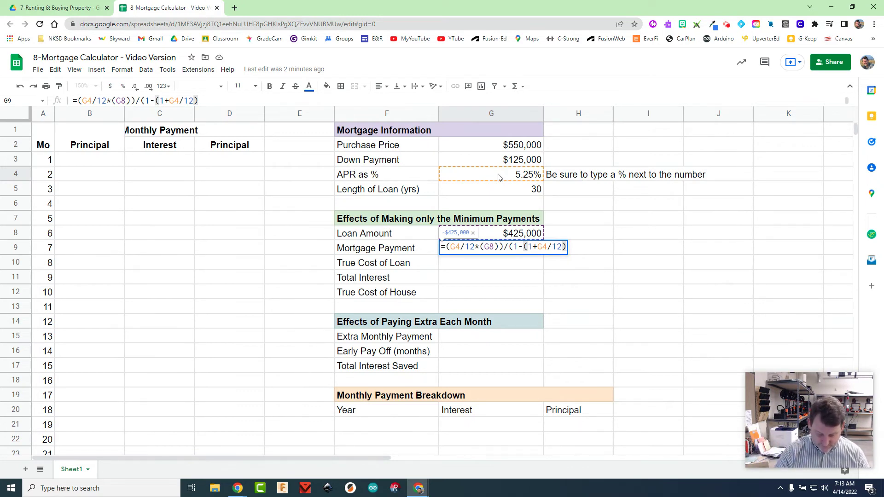
Step: Complete the G9 mortgage payment formula with the exponent ^(-G5*12), close the denominator, and commit it
{"action": "type", "text": "^"}
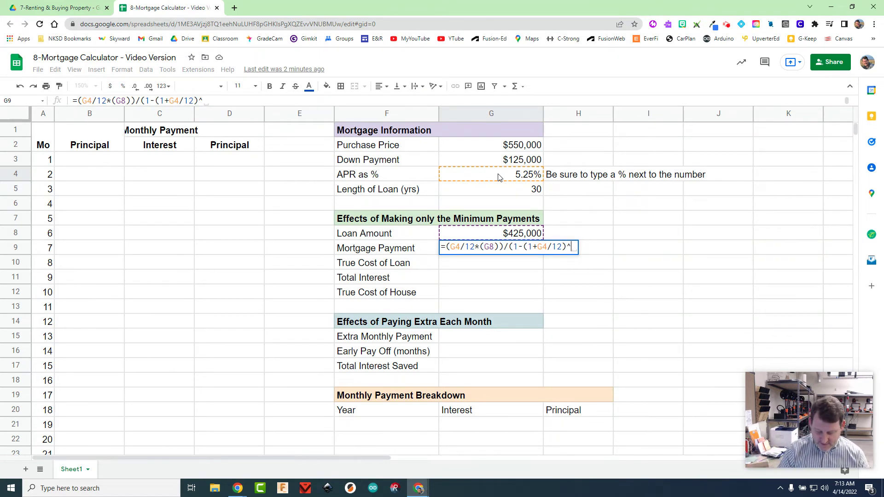
{"action": "type", "text": "("}
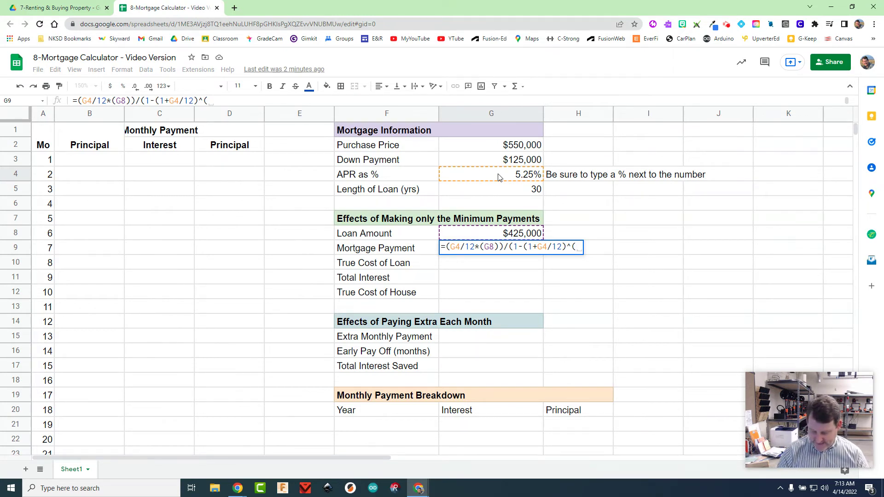
{"action": "type", "text": "-"}
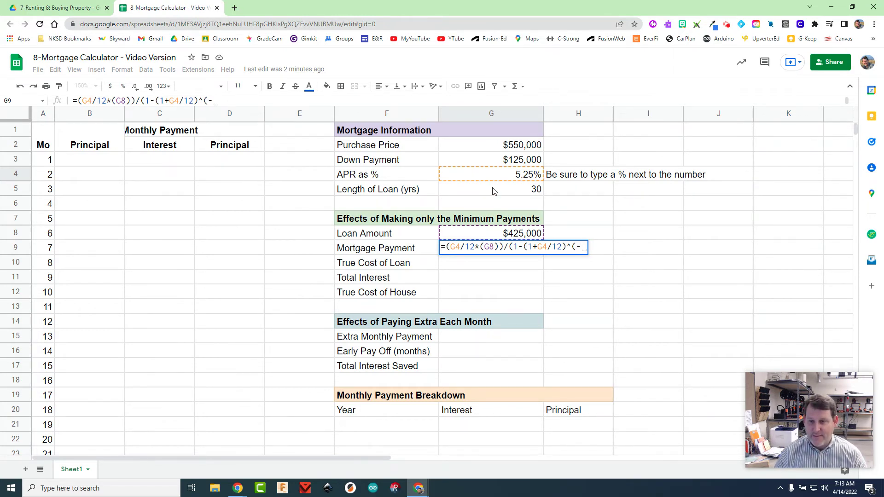
{"action": "left_click", "coordinate": [492, 191]}
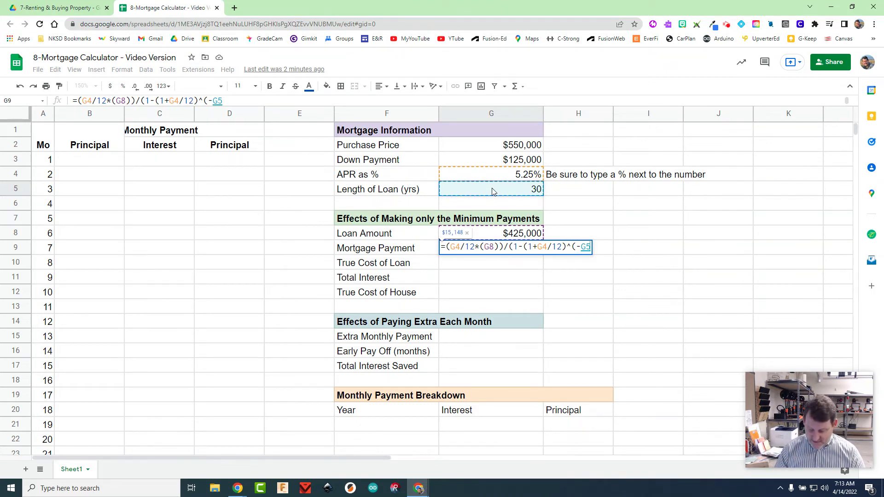
{"action": "type", "text": "*12"}
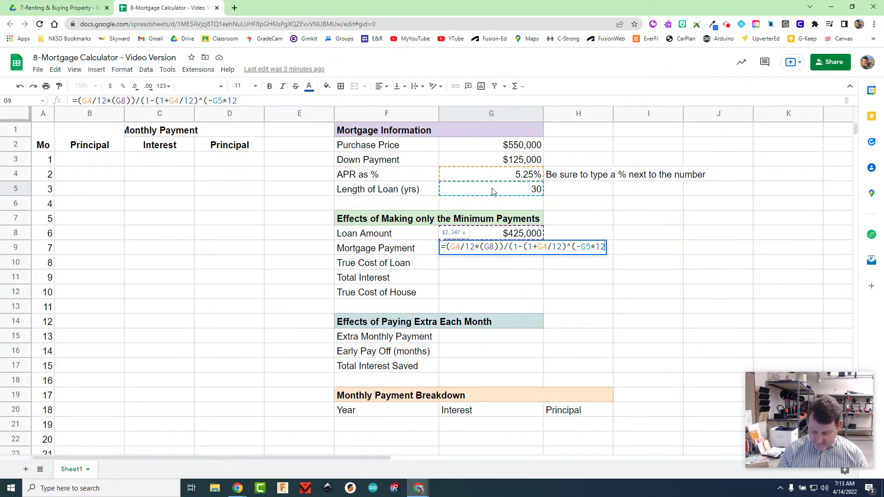
{"action": "type", "text": ")"}
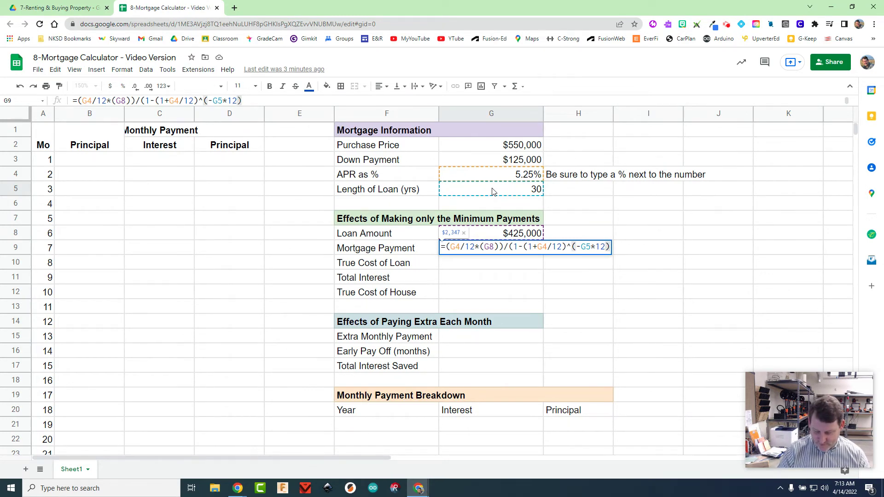
{"action": "type", "text": ")"}
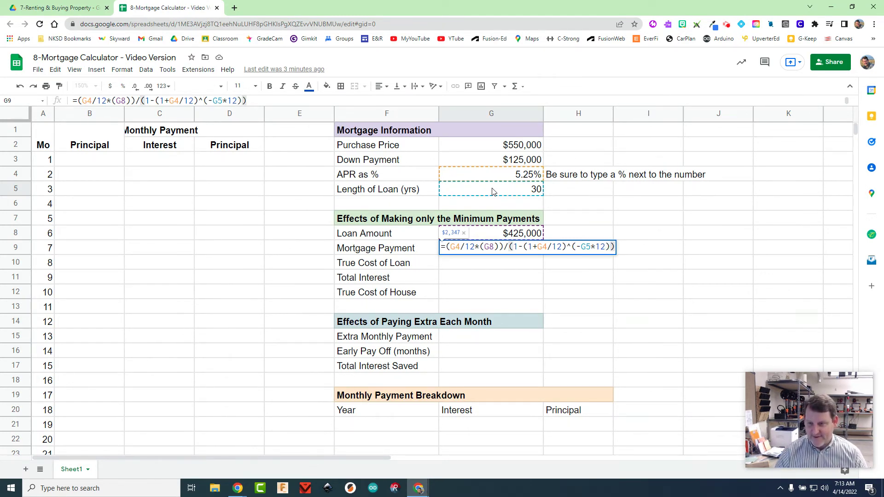
{"action": "key", "text": "Return"}
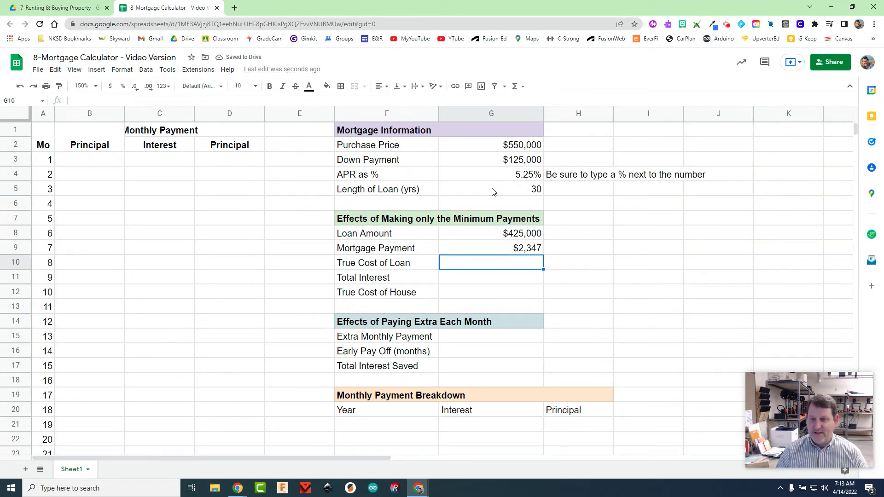
Step: Display the mortgage payment in G9 with two decimal places
{"action": "left_click", "coordinate": [537, 250]}
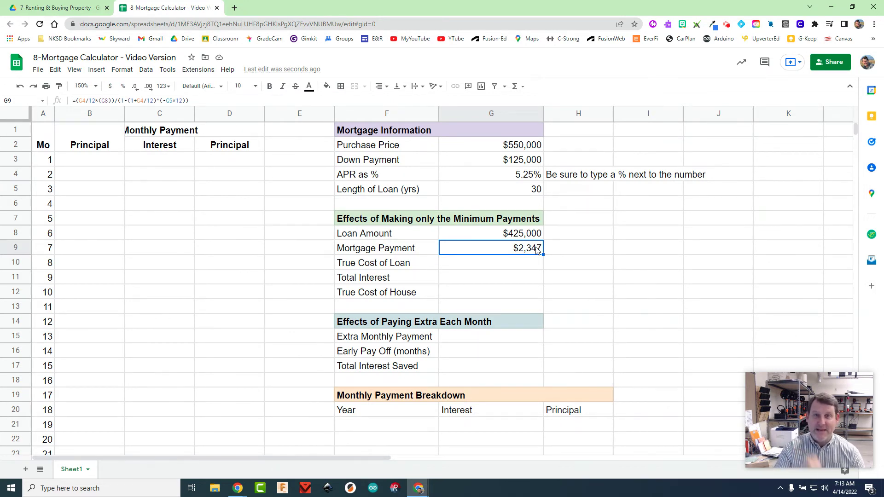
{"action": "left_click", "coordinate": [149, 87]}
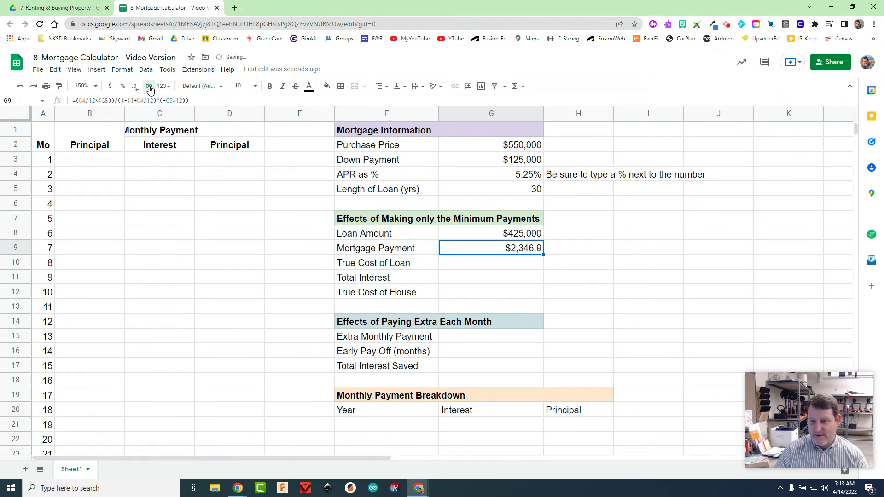
{"action": "left_click", "coordinate": [149, 86]}
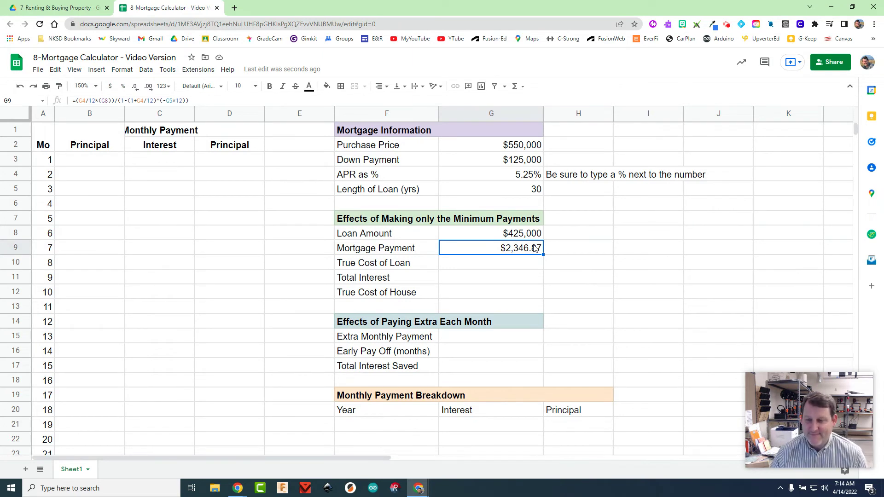
{"action": "left_click", "coordinate": [526, 263]}
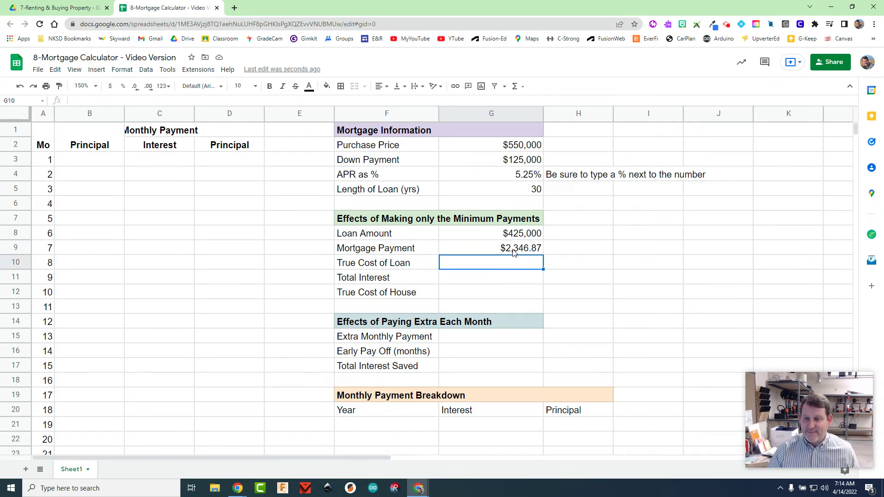
Step: Examine the completed mortgage payment formula in G9 at an enlarged page size, then restore the page to 100%
{"action": "left_click", "coordinate": [515, 251]}
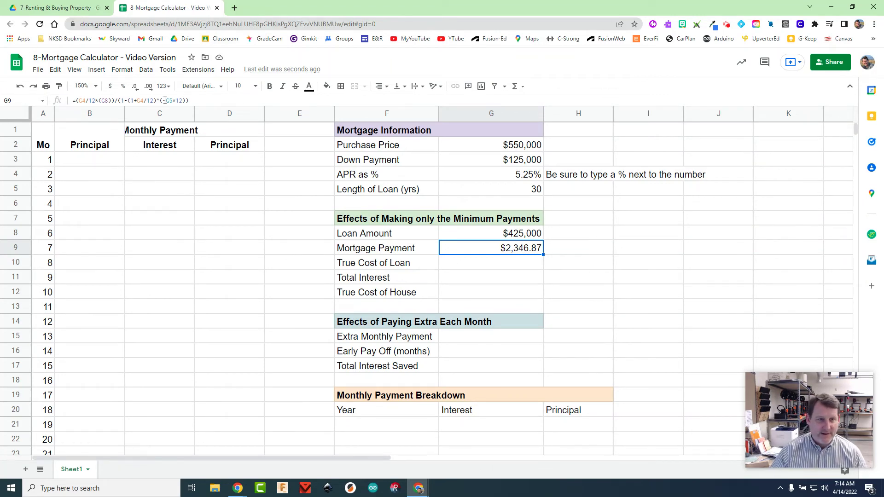
{"action": "key", "text": "ctrl+plus"}
{"action": "key", "text": "ctrl+plus"}
{"action": "key", "text": "ctrl+plus"}
{"action": "key", "text": "ctrl+plus"}
{"action": "key", "text": "ctrl+plus"}
{"action": "key", "text": "ctrl+plus"}
{"action": "key", "text": "ctrl+plus"}
{"action": "key", "text": "ctrl+plus"}
{"action": "key", "text": "ctrl+plus"}
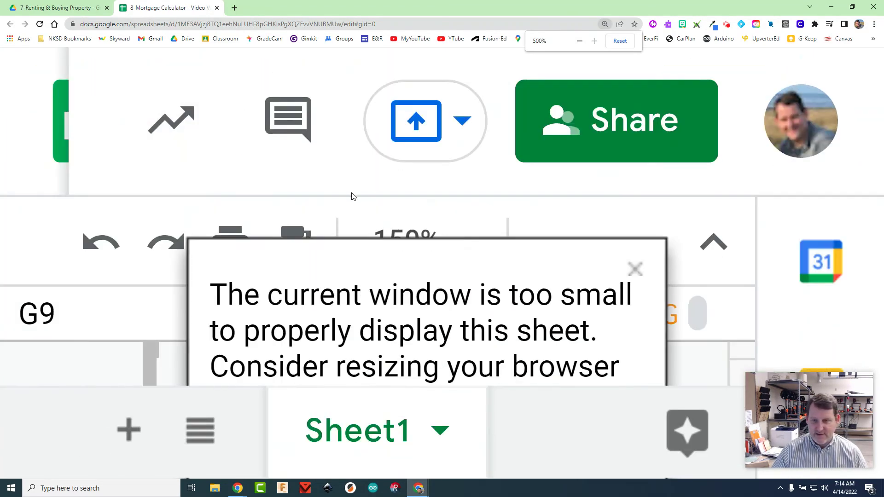
{"action": "key", "text": "ctrl+minus"}
{"action": "key", "text": "ctrl+minus"}
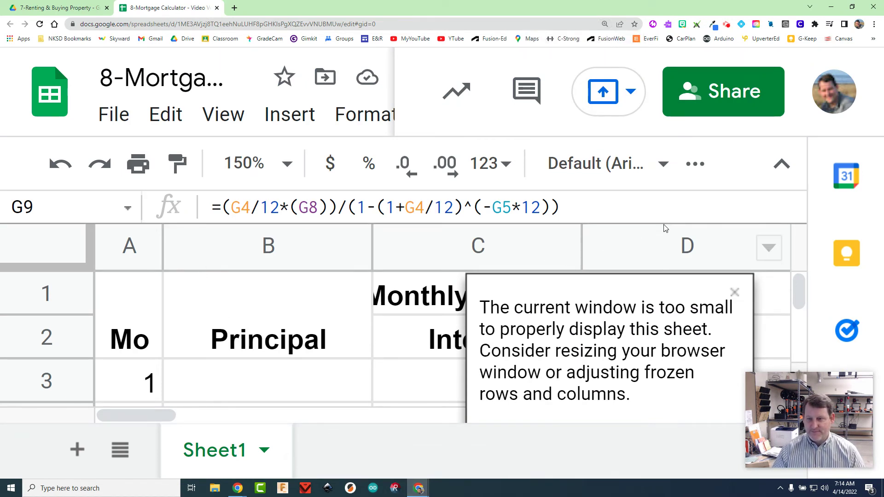
{"action": "left_click", "coordinate": [734, 292]}
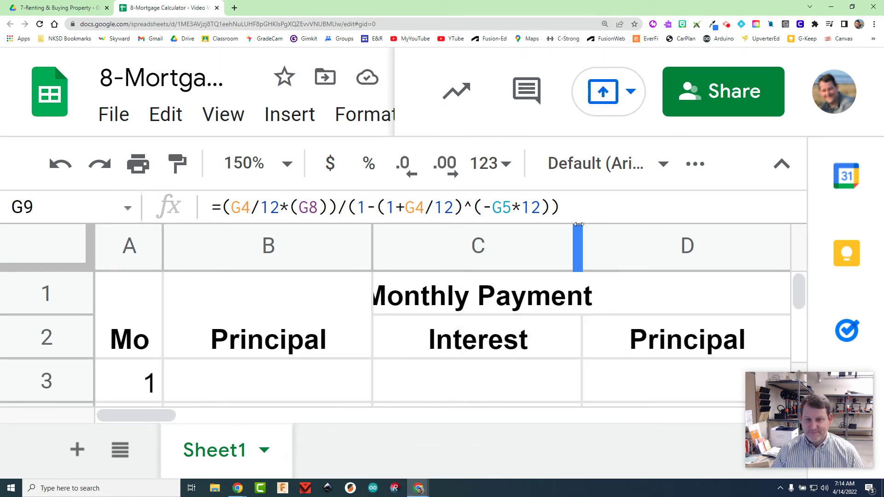
{"action": "key", "text": "ctrl+minus"}
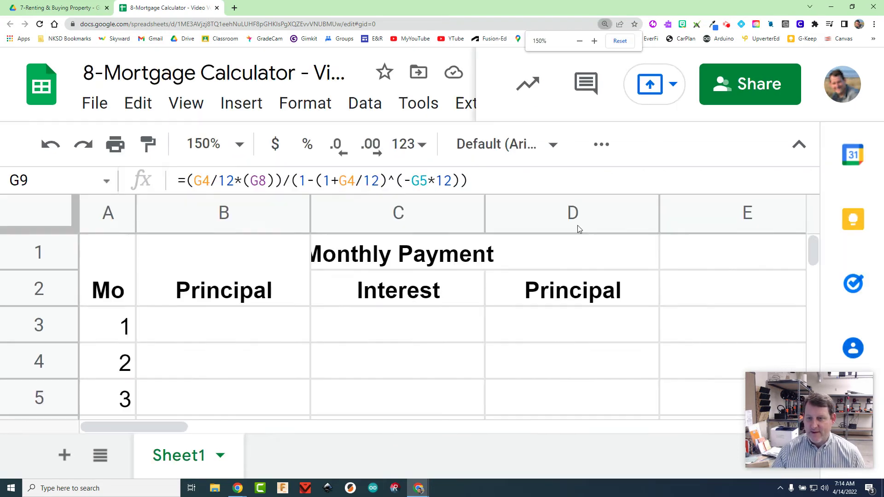
{"action": "key", "text": "ctrl+minus"}
{"action": "key", "text": "ctrl+minus"}
{"action": "key", "text": "ctrl+minus"}
{"action": "key", "text": "ctrl+minus"}
{"action": "scroll", "coordinate": [548, 227], "scroll_direction": "down", "scroll_amount": 6}
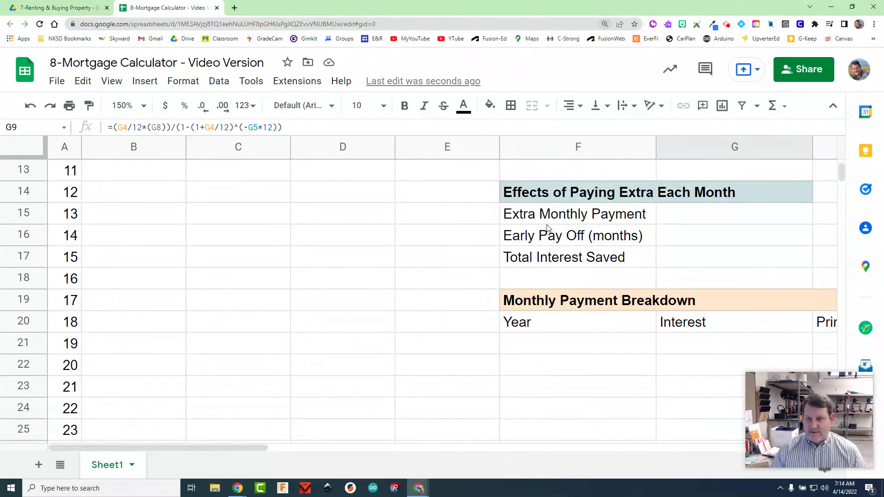
{"action": "key", "text": "ctrl+minus"}
{"action": "key", "text": "ctrl+minus"}
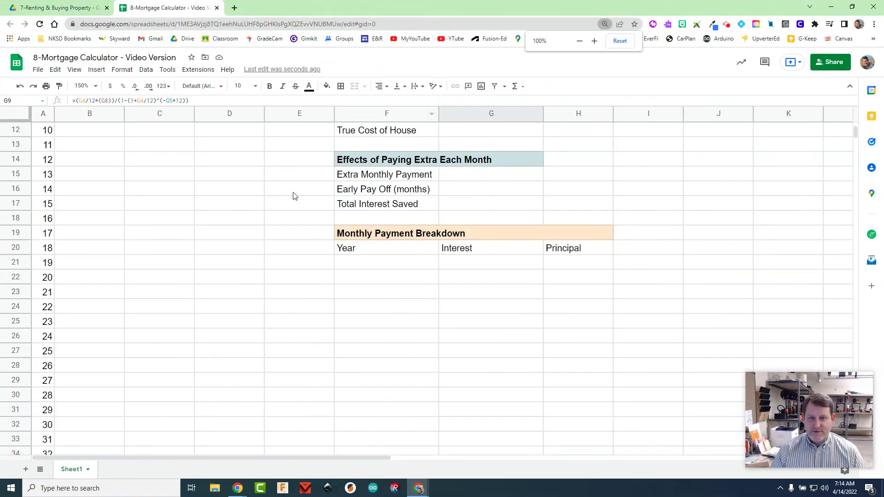
{"action": "scroll", "coordinate": [296, 193], "scroll_direction": "up", "scroll_amount": 4}
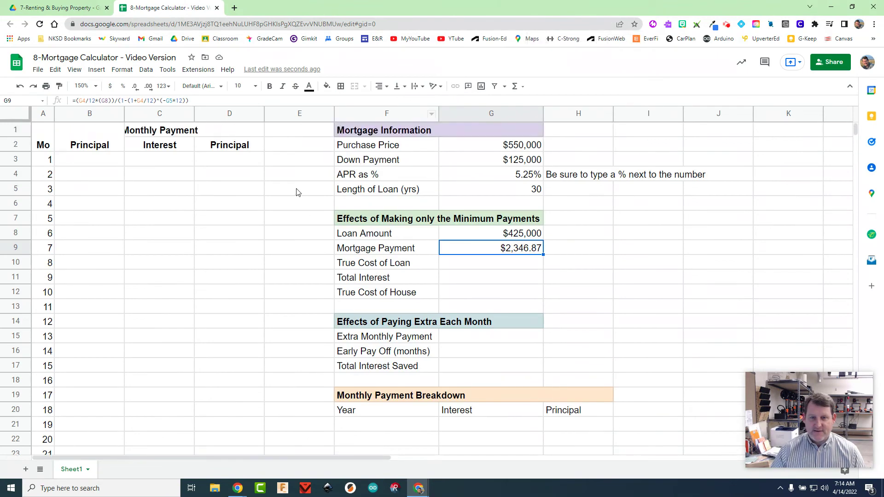
Step: Calculate the true cost of the loan in G10 with the formula =G9*G5*12
{"action": "left_click", "coordinate": [469, 264]}
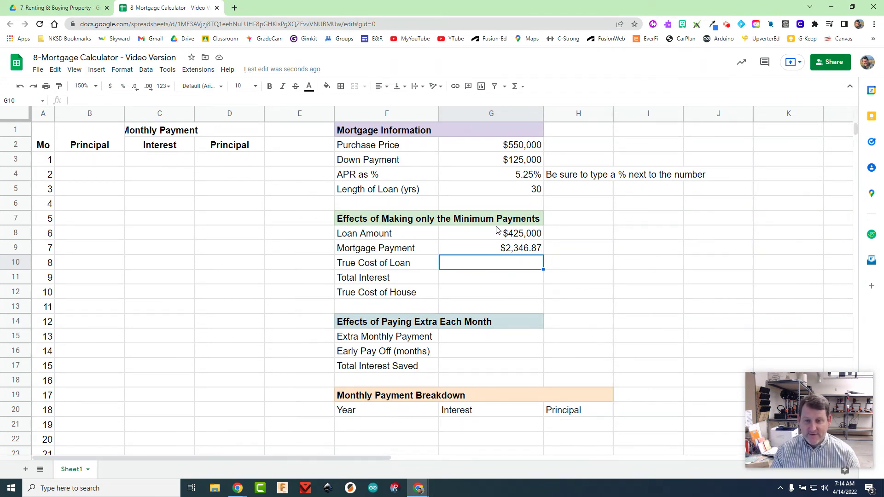
{"action": "type", "text": "="}
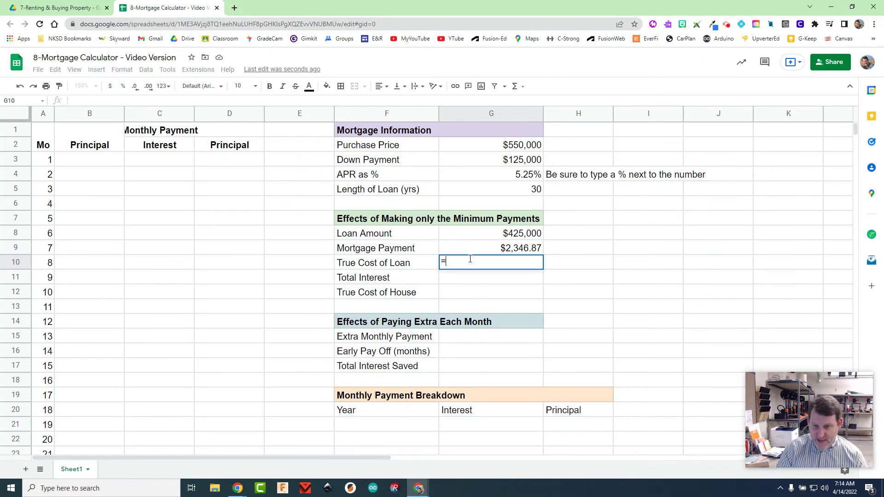
{"action": "left_click", "coordinate": [487, 249]}
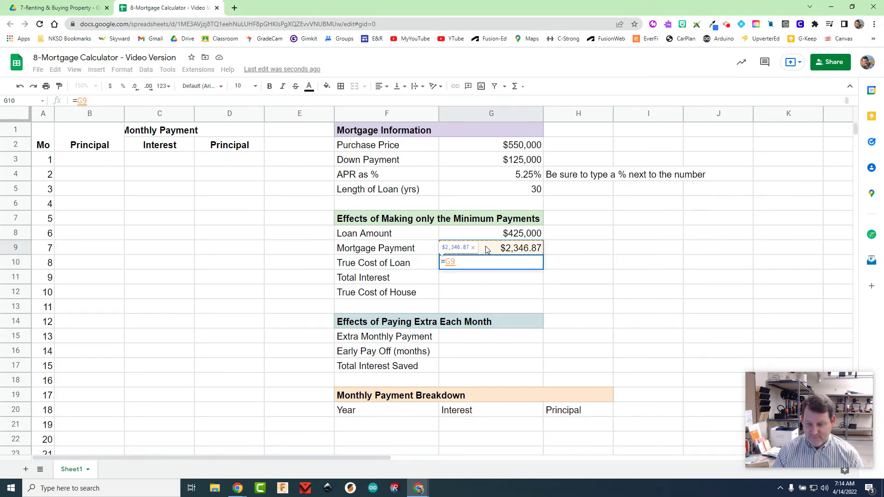
{"action": "type", "text": "*"}
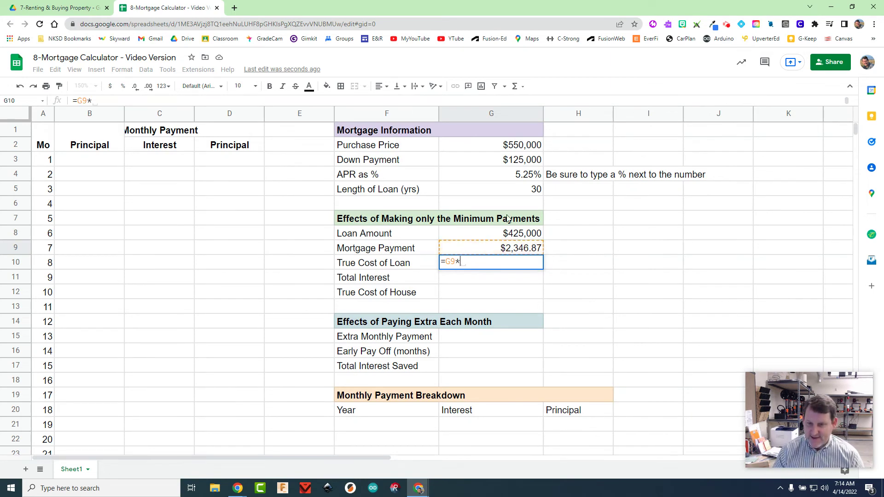
{"action": "left_click", "coordinate": [530, 190]}
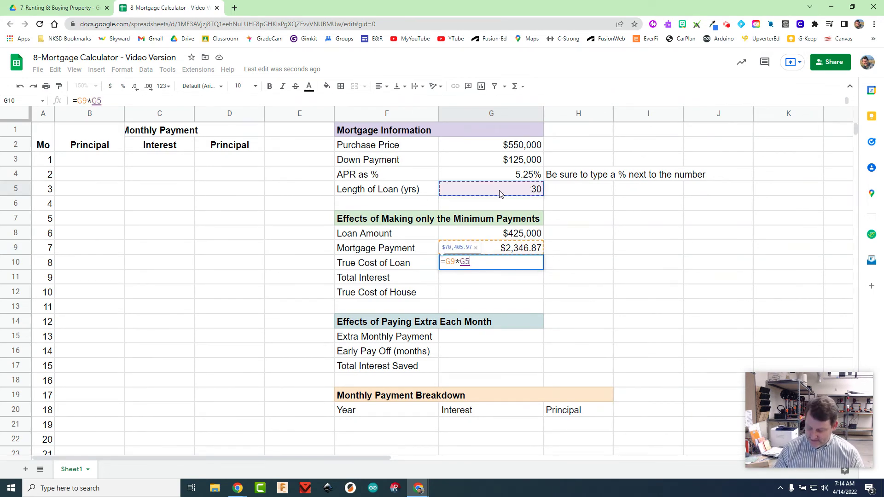
{"action": "type", "text": "*"}
{"action": "type", "text": "12"}
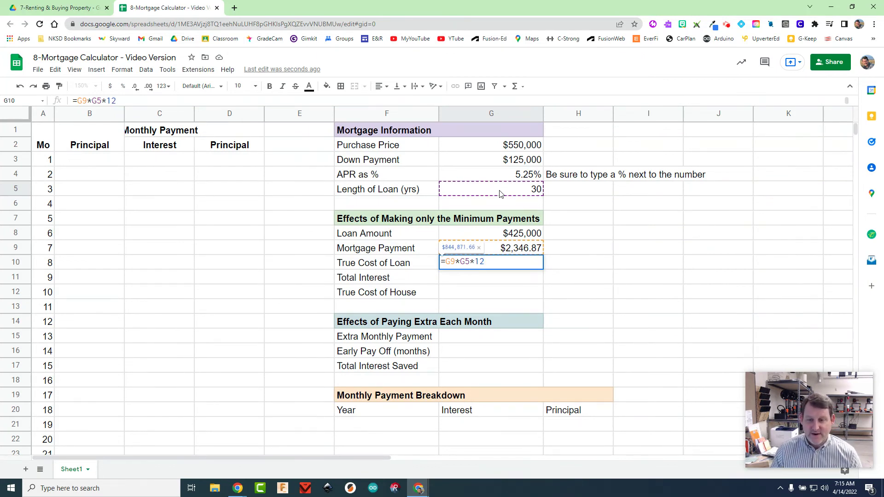
{"action": "key", "text": "Return"}
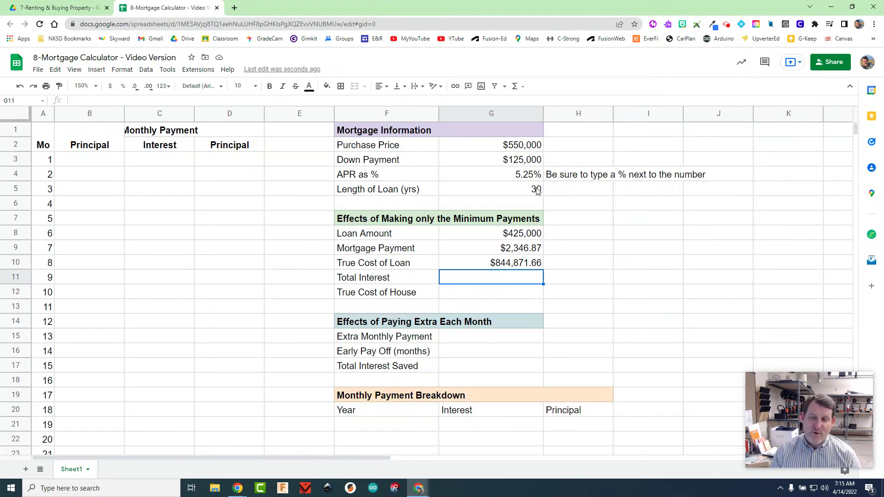
Step: Calculate the total interest in G11 by subtracting the loan amount from the true cost of the loan with =G10-G8
{"action": "left_click", "coordinate": [510, 263]}
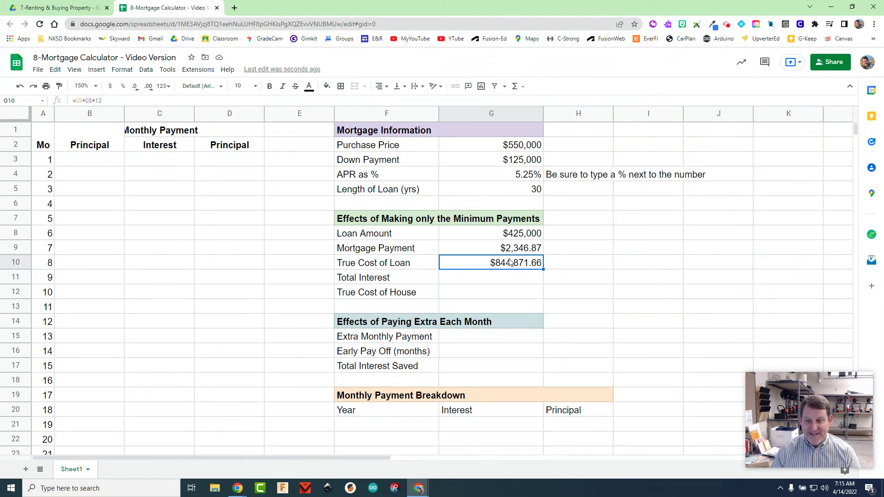
{"action": "left_click", "coordinate": [471, 282]}
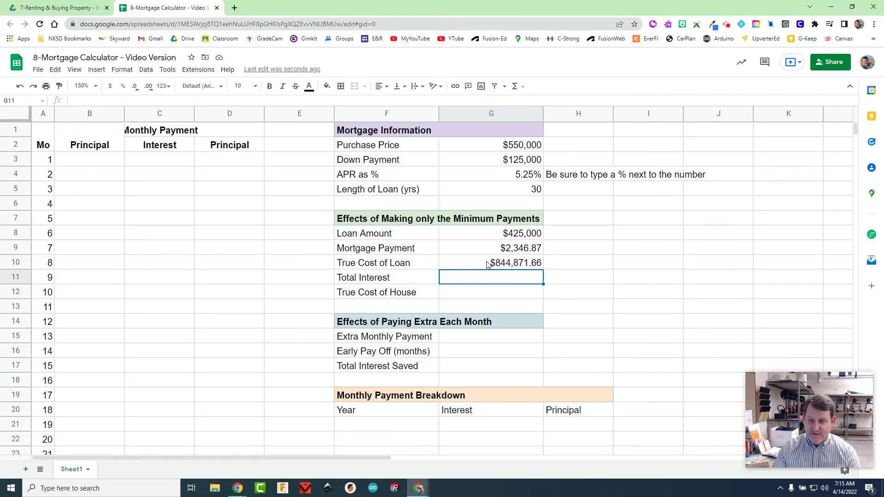
{"action": "type", "text": "="}
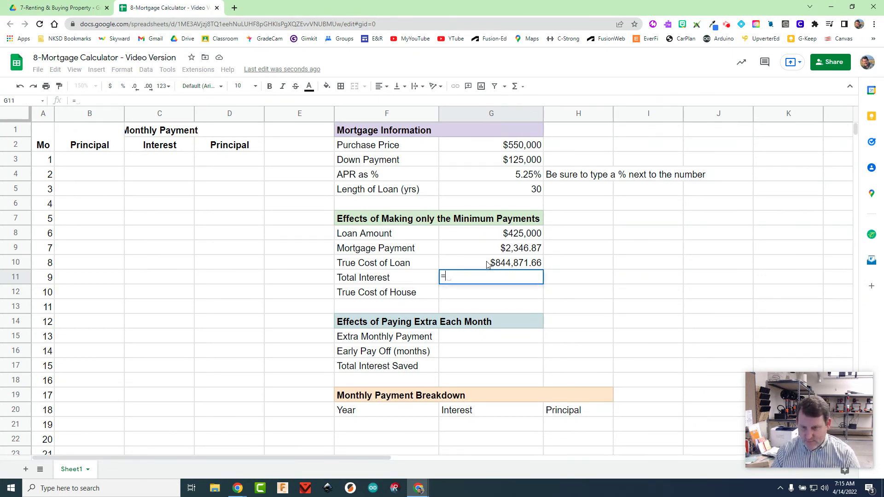
{"action": "left_click", "coordinate": [485, 264]}
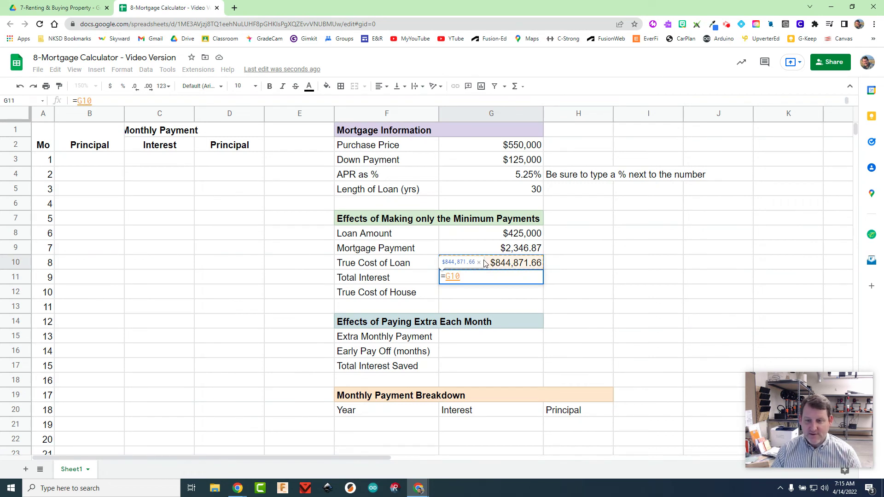
{"action": "type", "text": "-"}
{"action": "left_click", "coordinate": [497, 237]}
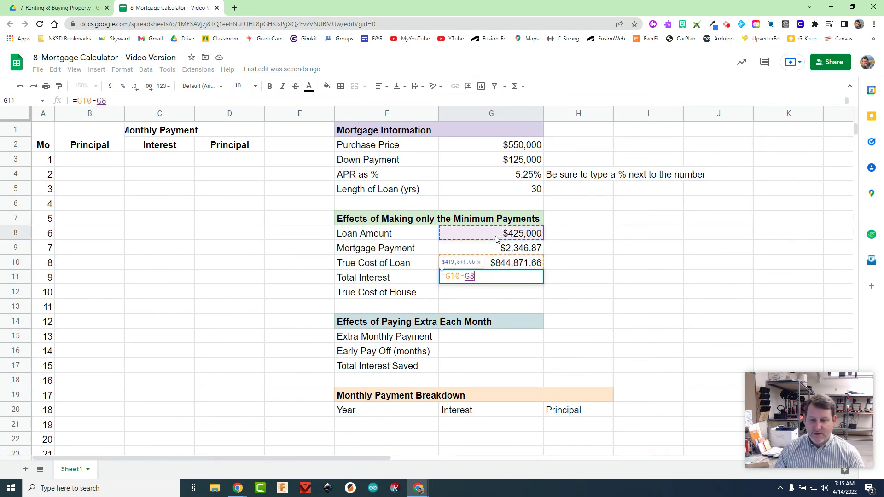
{"action": "key", "text": "Return"}
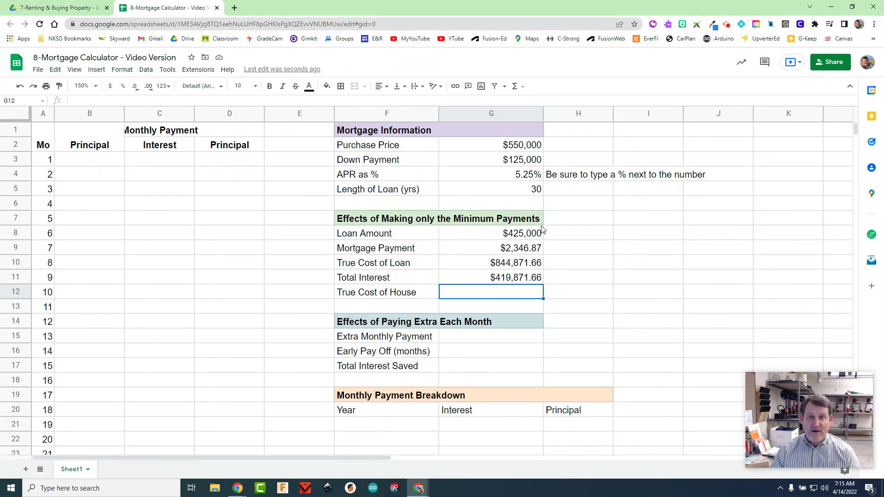
Step: Calculate the true cost of the house in G12 by adding the down payment to the loan cost with =G10+G3
{"action": "left_click", "coordinate": [506, 280]}
{"action": "left_click", "coordinate": [508, 267]}
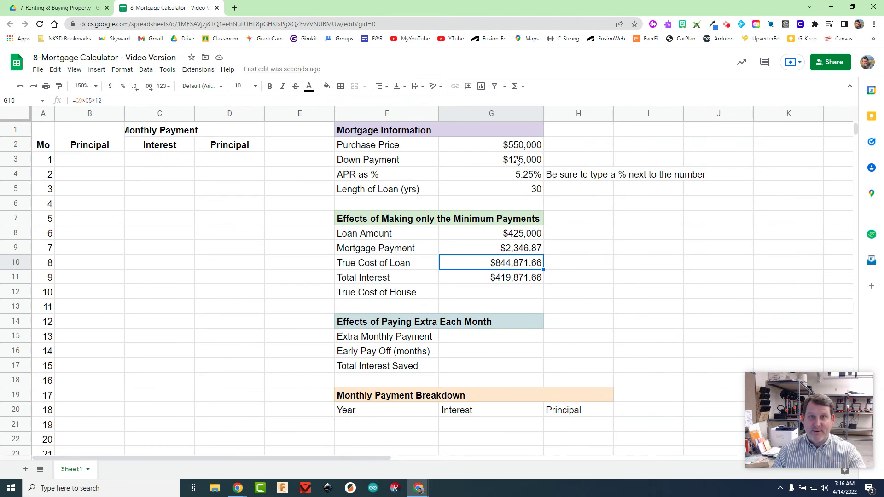
{"action": "left_click", "coordinate": [486, 292]}
{"action": "type", "text": "="}
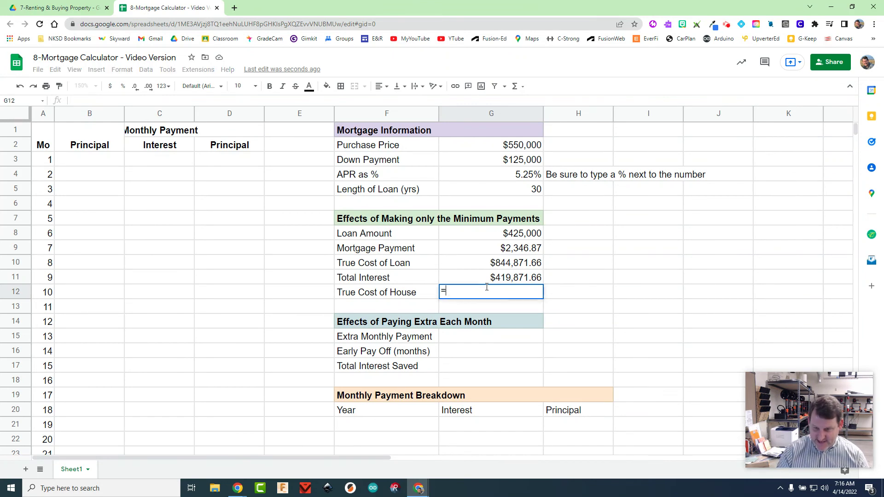
{"action": "left_click", "coordinate": [504, 262]}
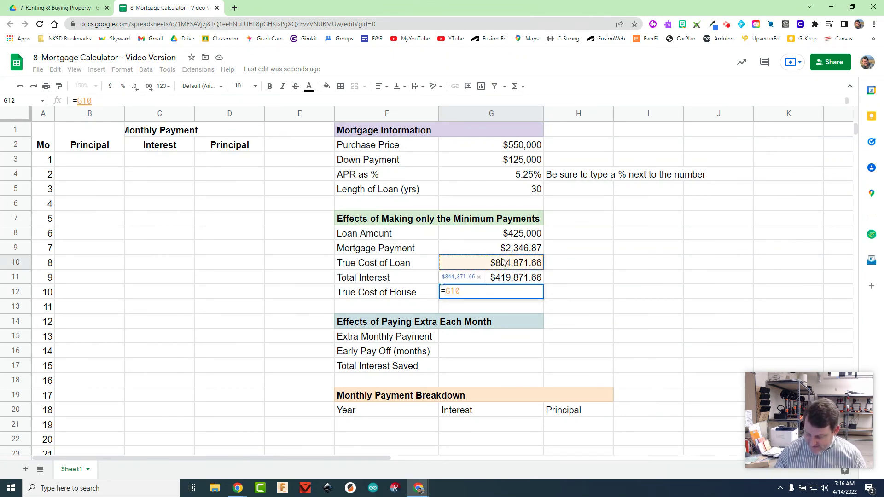
{"action": "type", "text": "+"}
{"action": "left_click", "coordinate": [507, 160]}
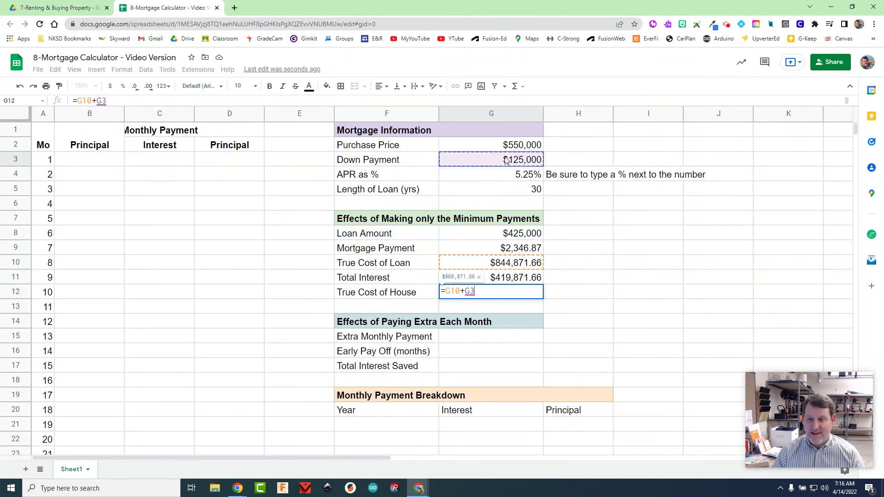
{"action": "key", "text": "Return"}
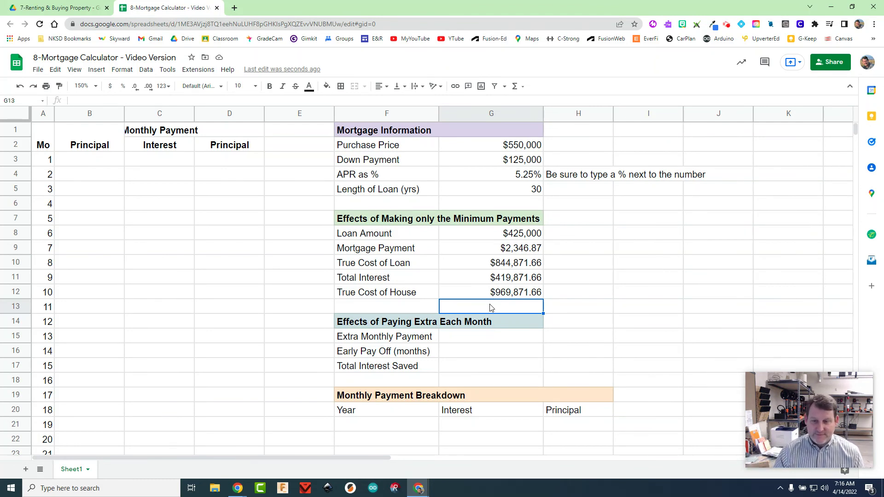
Step: Add the note "Type in how much you wnat to pay extra each month" in H15 beside the extra monthly payment cell
{"action": "left_click", "coordinate": [482, 336]}
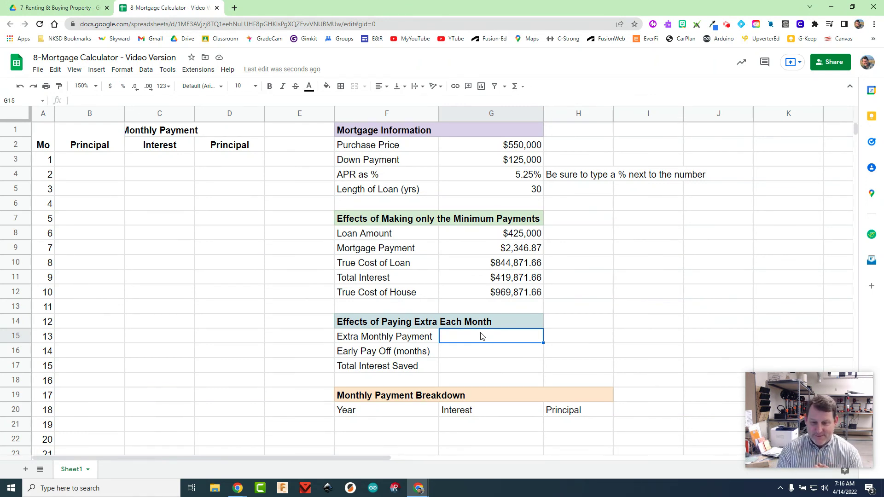
{"action": "left_click", "coordinate": [558, 342]}
{"action": "type", "text": "Type"}
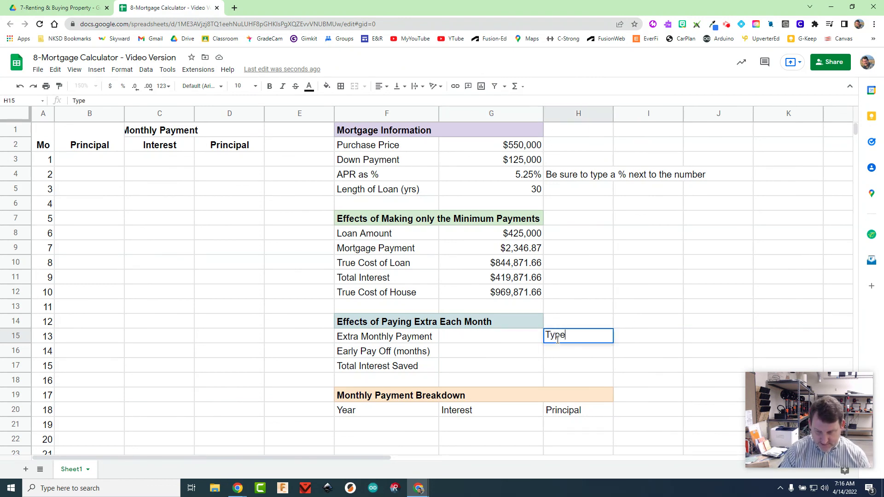
{"action": "type", "text": " in your"}
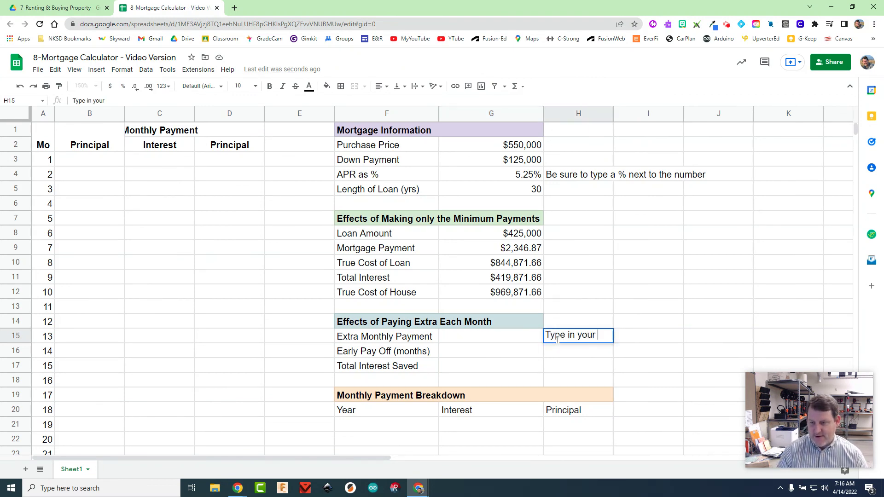
{"action": "key", "text": "BackSpace"}
{"action": "key", "text": "BackSpace"}
{"action": "key", "text": "BackSpace"}
{"action": "key", "text": "BackSpace"}
{"action": "key", "text": "BackSpace"}
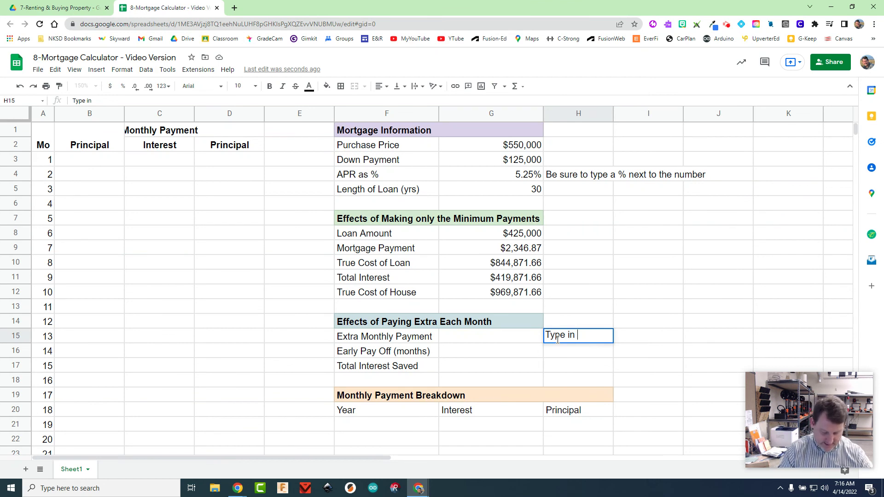
{"action": "type", "text": "hopw much you w"}
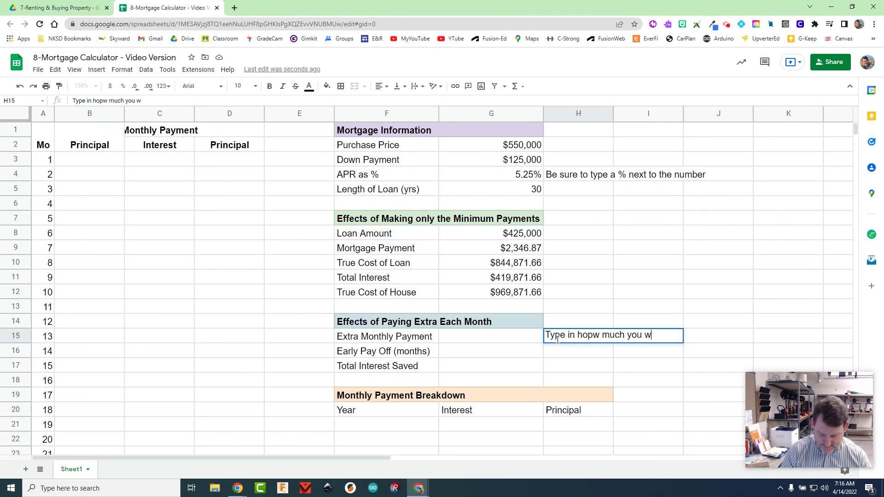
{"action": "type", "text": "nat to pay extr"}
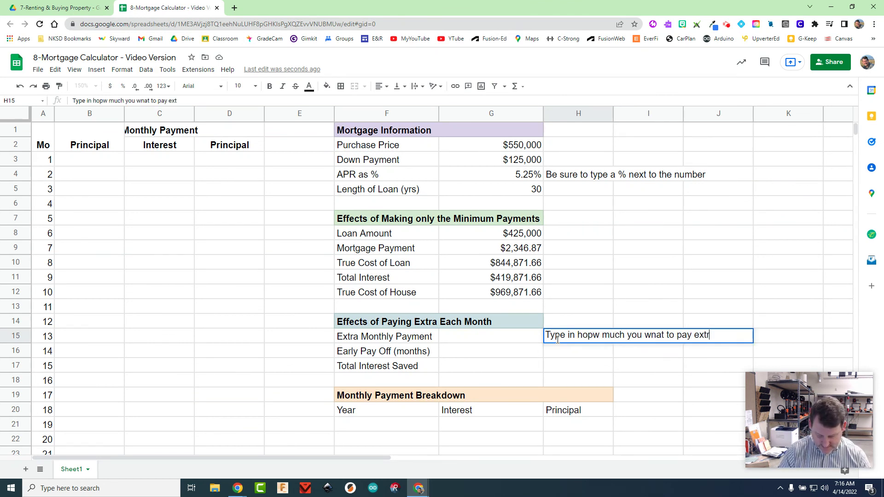
{"action": "type", "text": "a each month"}
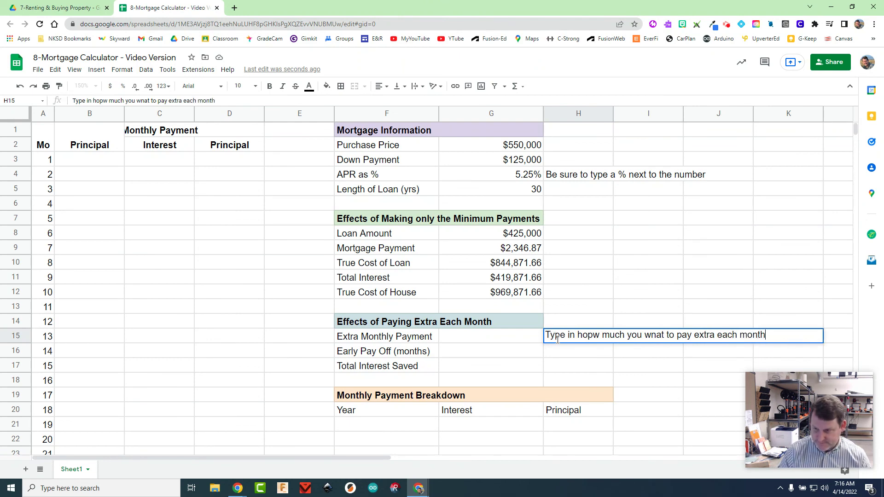
{"action": "left_click", "coordinate": [590, 335]}
{"action": "key", "text": "BackSpace"}
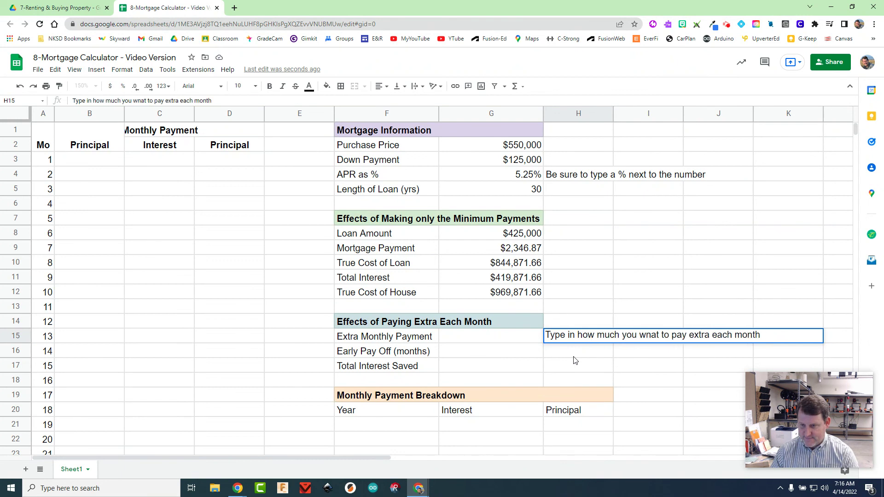
Step: Enter 0 as the extra monthly payment in G15 and format it as currency
{"action": "left_click", "coordinate": [517, 338]}
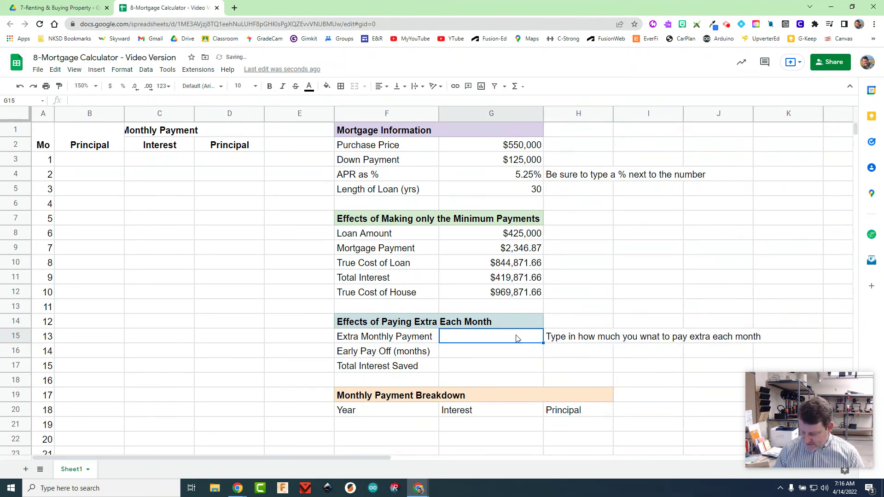
{"action": "type", "text": "0"}
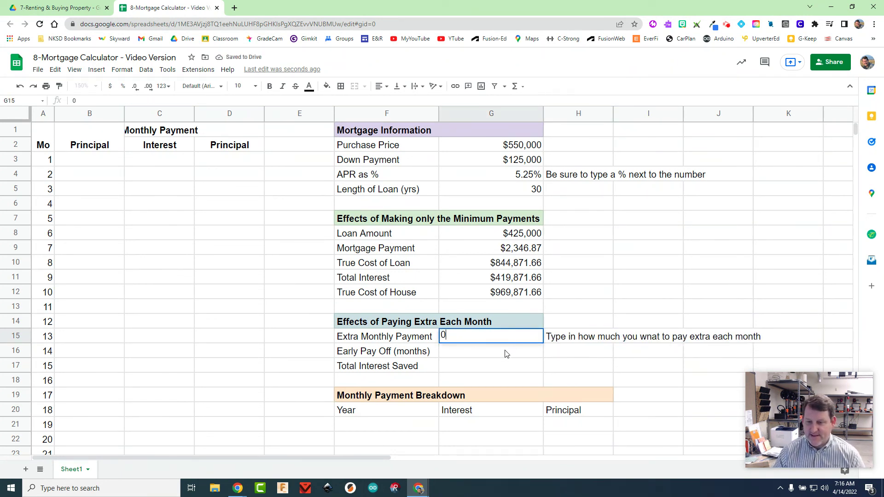
{"action": "key", "text": "Return"}
{"action": "left_click", "coordinate": [504, 340]}
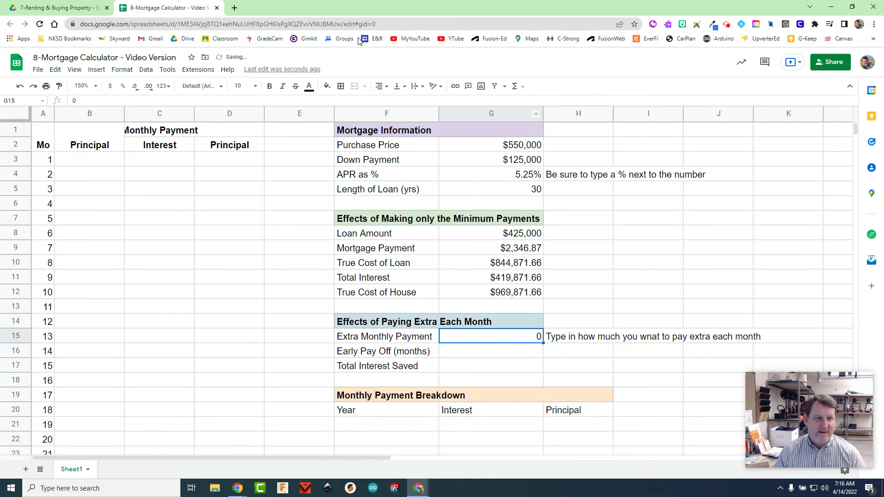
{"action": "left_click", "coordinate": [110, 87]}
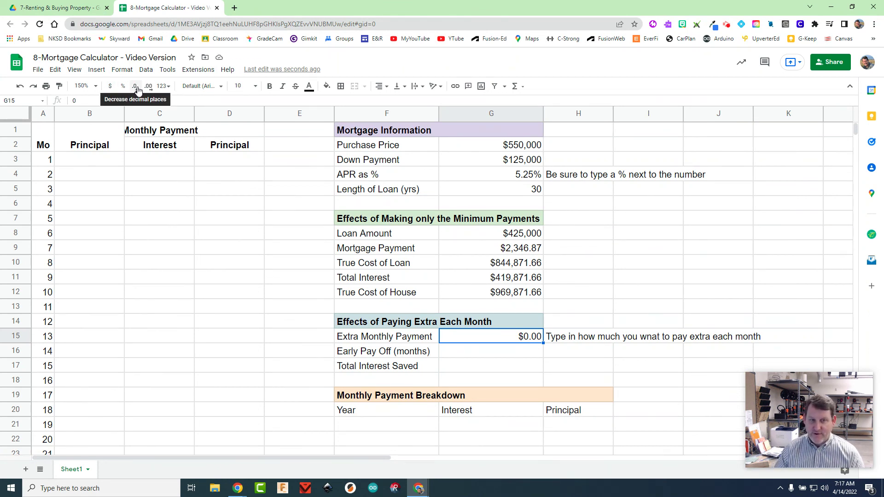
{"action": "left_click", "coordinate": [488, 355]}
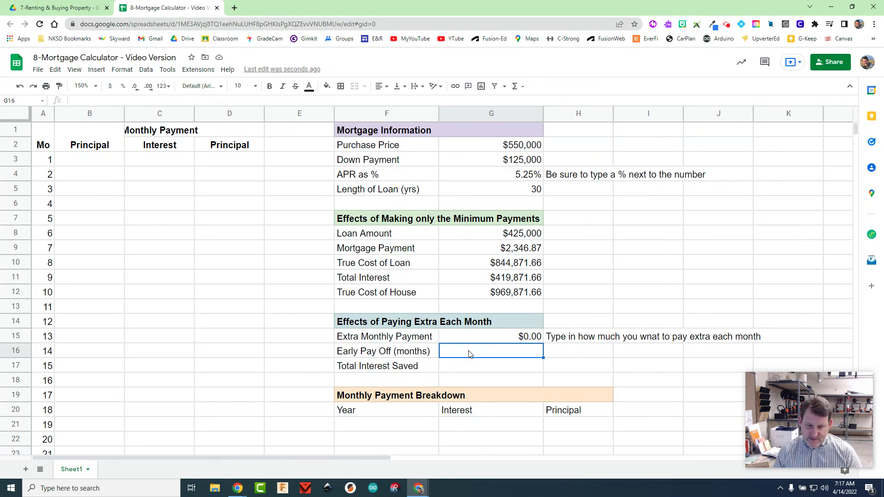
{"action": "left_click", "coordinate": [475, 364]}
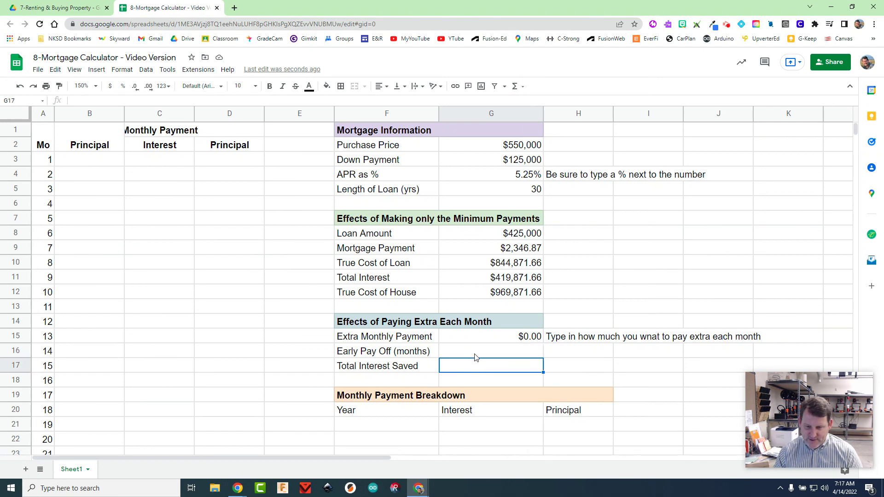
{"action": "left_click", "coordinate": [474, 356]}
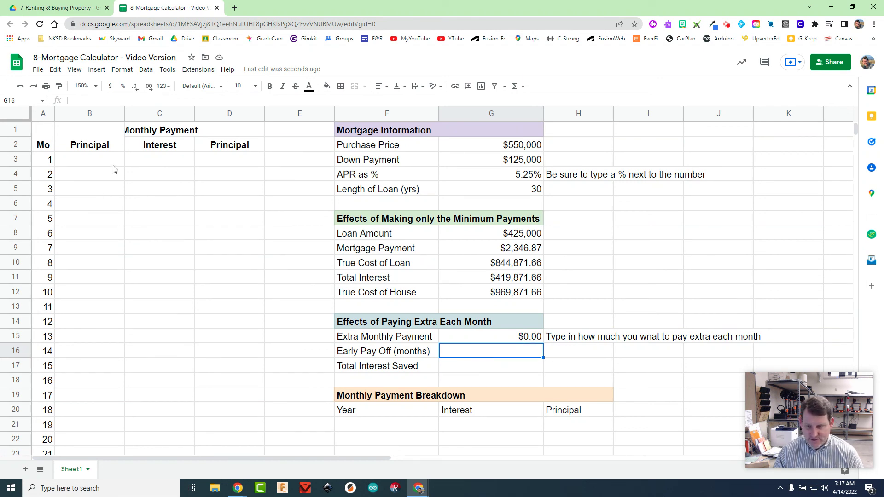